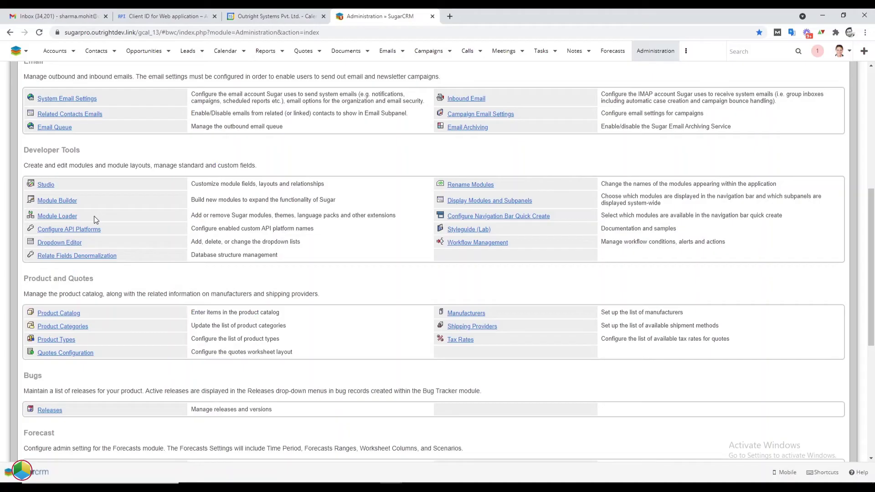
Check Module Loader for the installed Outright Google Calendar 2-way sync extension, version 16
ctrl+click(68, 215)
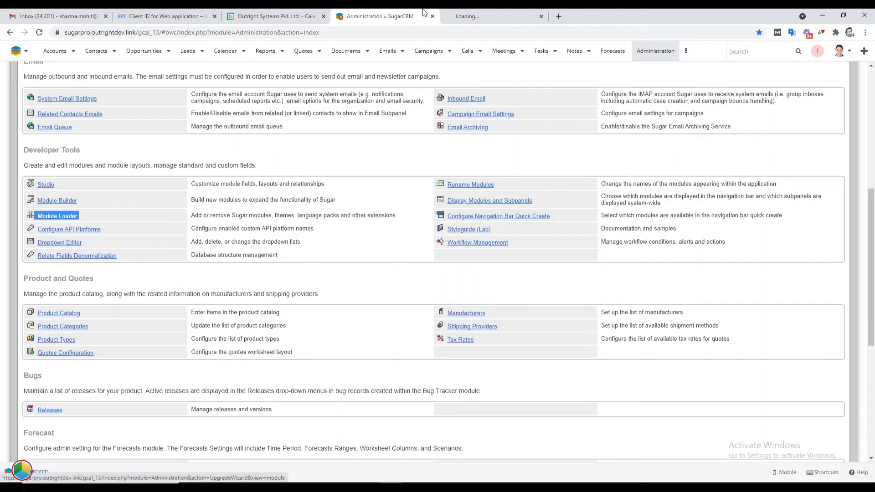
click(472, 10)
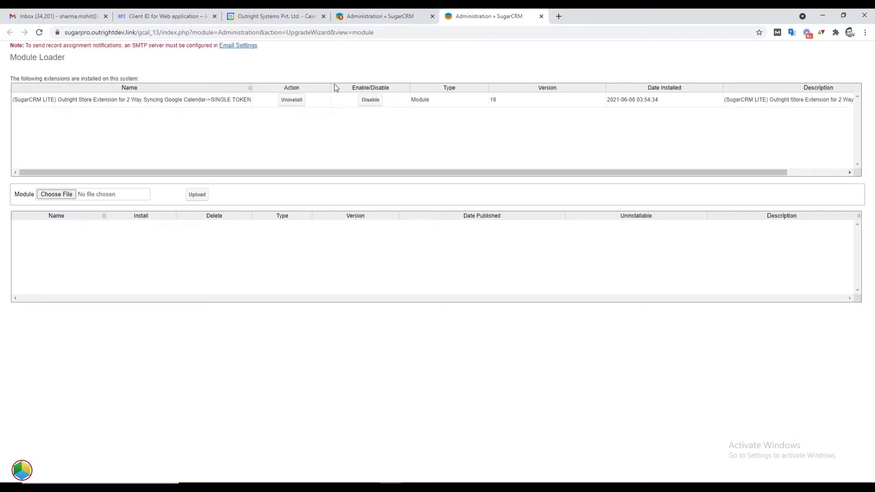
triple_click(235, 99)
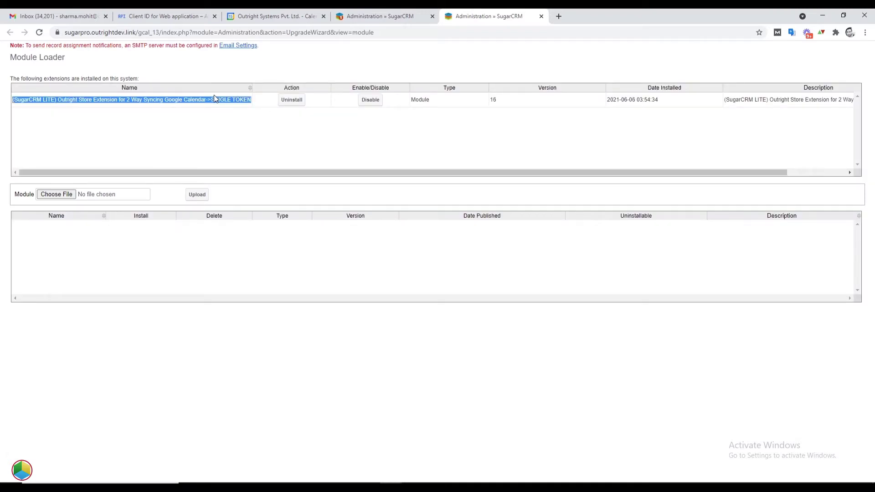
Confirm the outright_gcal licence shows as verified in the Licence Module for Outright Products List
click(541, 17)
scroll(358, 344, down, 6)
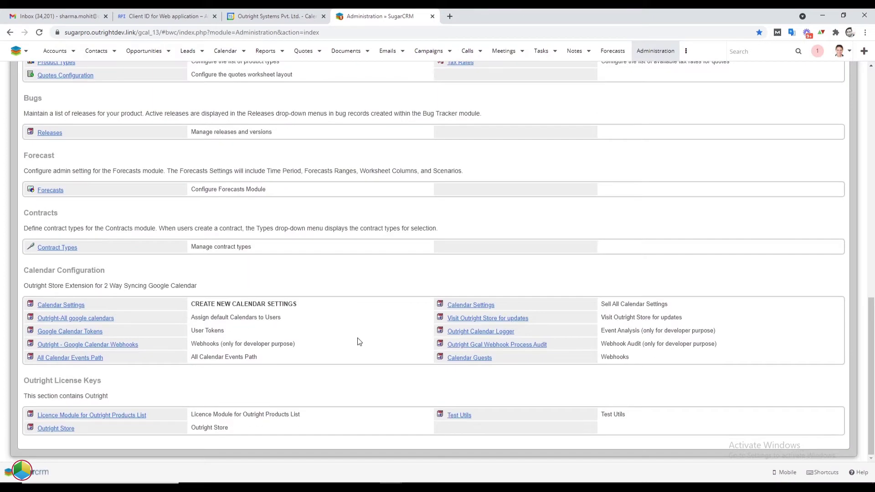
triple_click(167, 417)
click(139, 420)
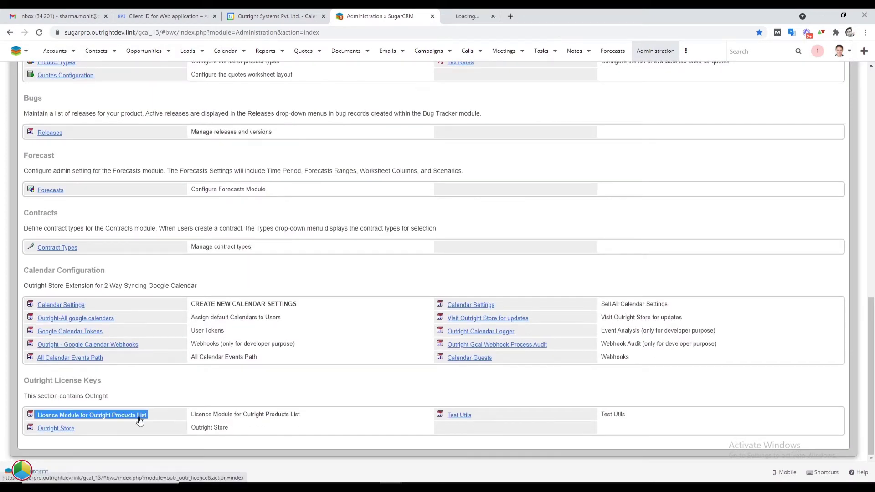
triple_click(64, 82)
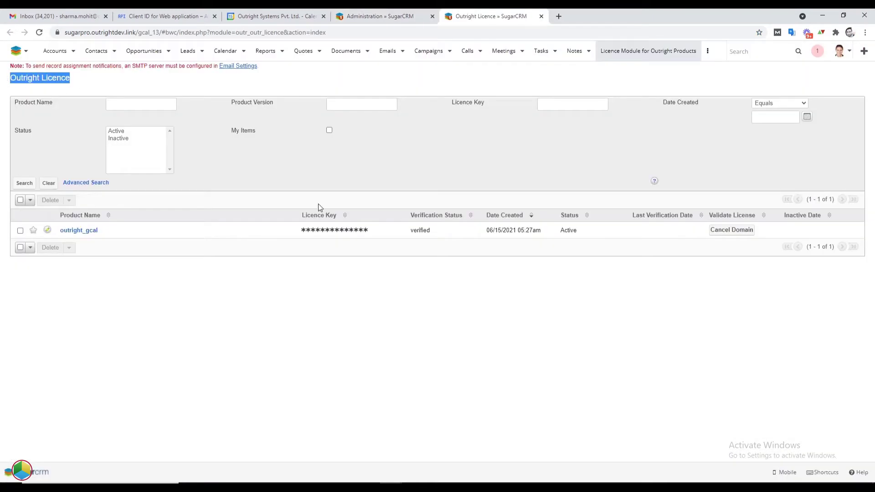
double_click(431, 231)
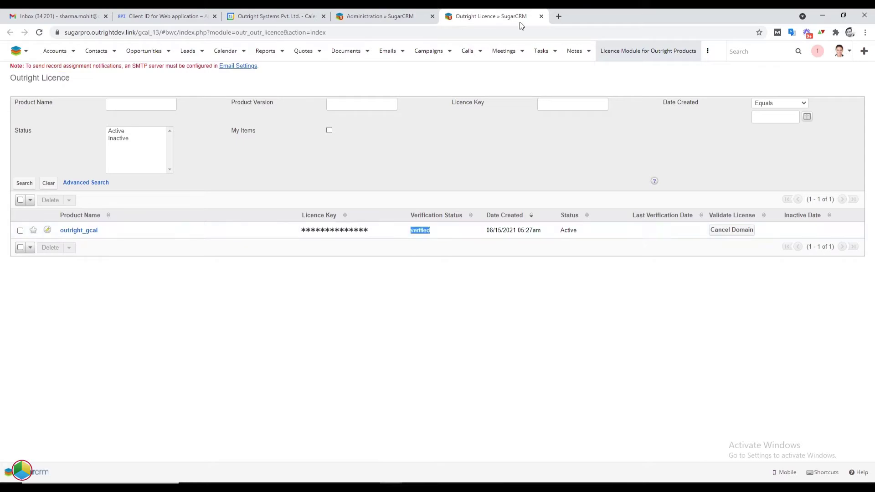
click(541, 16)
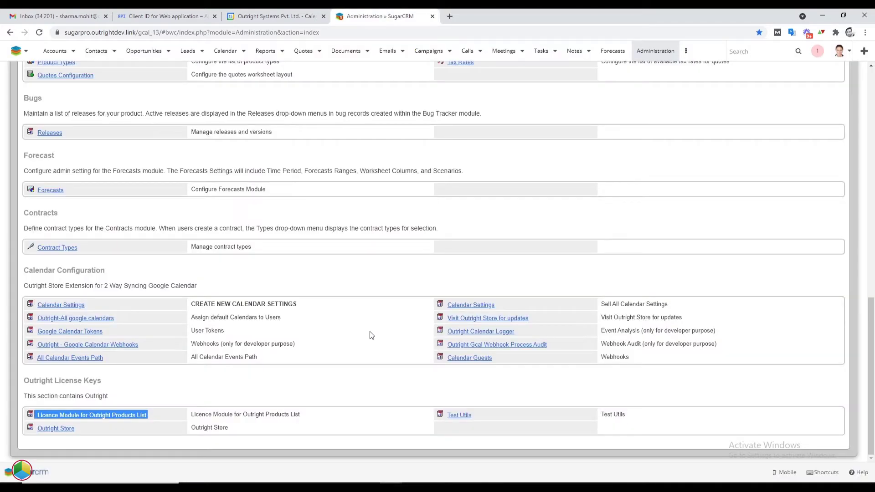
Open Calendar Settings from Calendar Configuration in a separate tab
click(298, 307)
triple_click(297, 304)
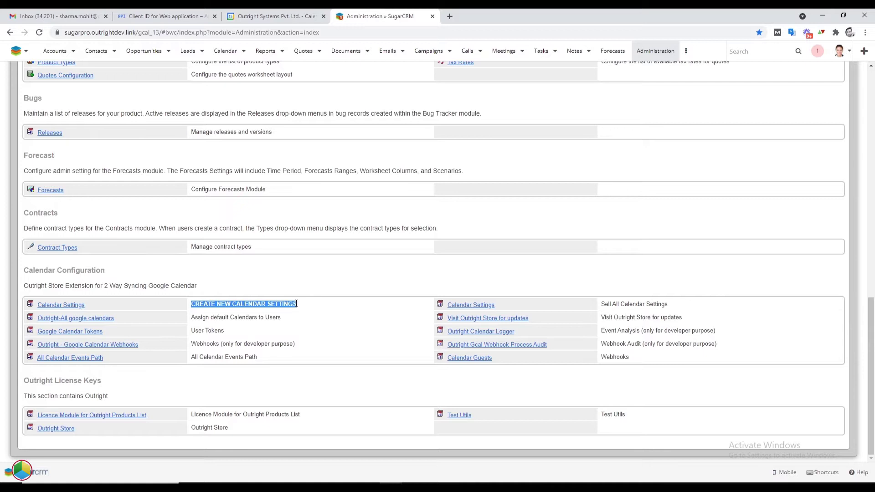
triple_click(671, 305)
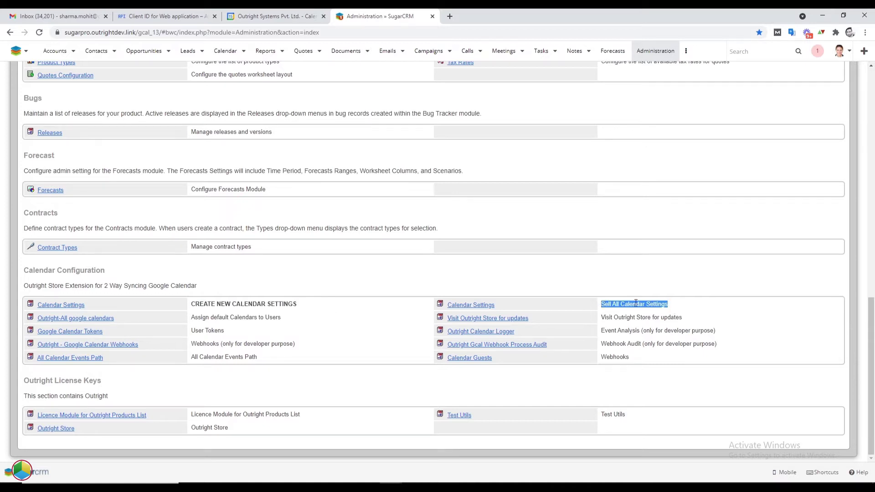
middle_click(475, 307)
click(460, 15)
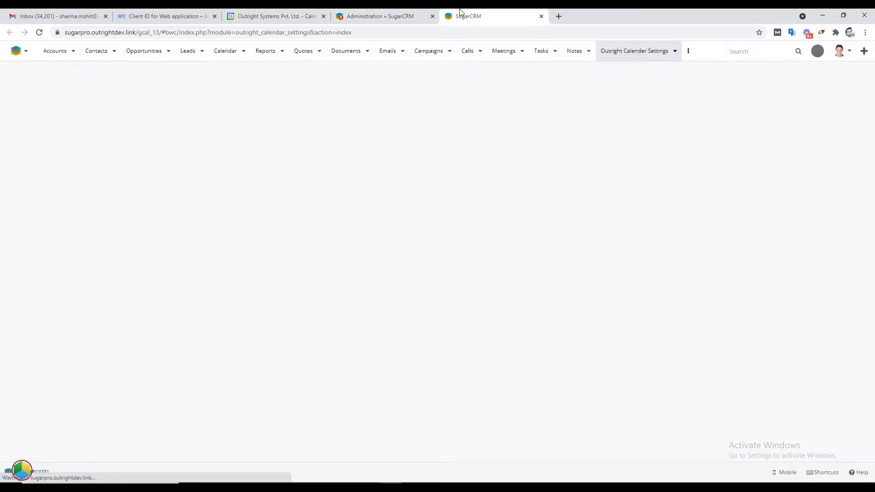
Open the Test Google Calendar record for editing and review its name, email and Client ID fields
drag(447, 11, 379, 9)
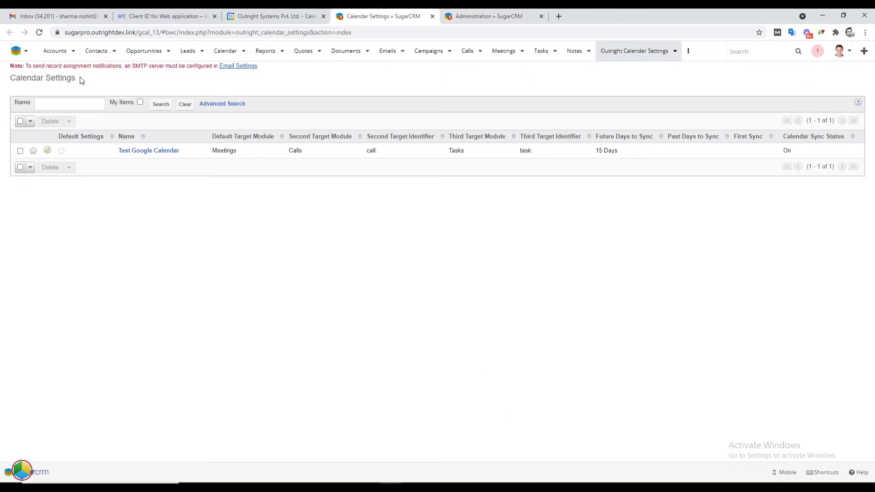
triple_click(81, 80)
drag(183, 151, 116, 152)
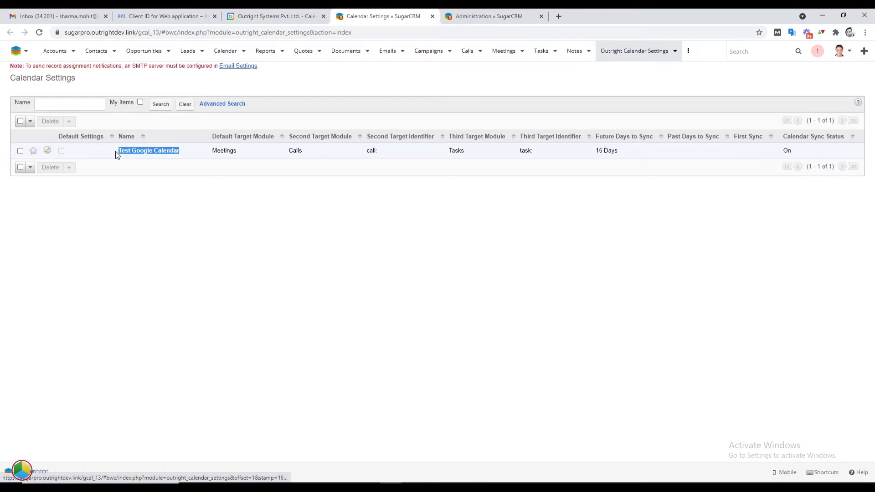
click(47, 150)
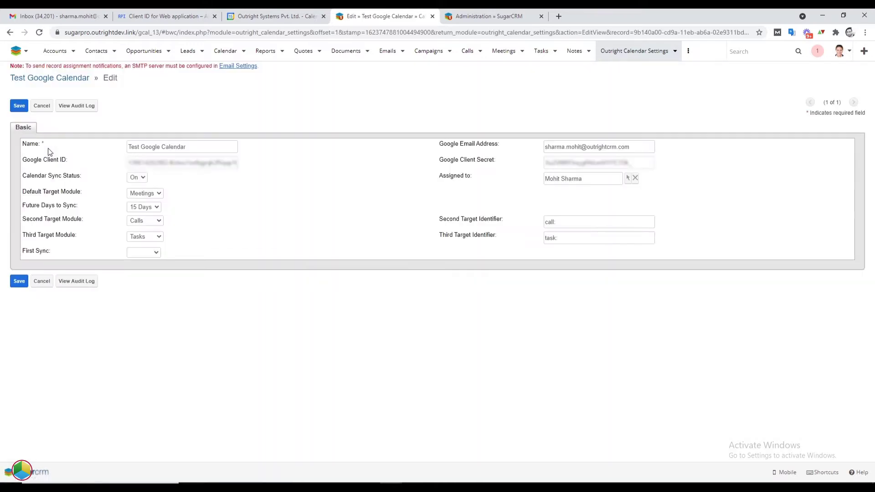
triple_click(48, 148)
triple_click(499, 144)
triple_click(66, 159)
Compare the record's Client ID and Client Secret against the Google Cloud credentials
click(192, 14)
drag(498, 136, 711, 135)
click(403, 14)
triple_click(492, 160)
click(197, 14)
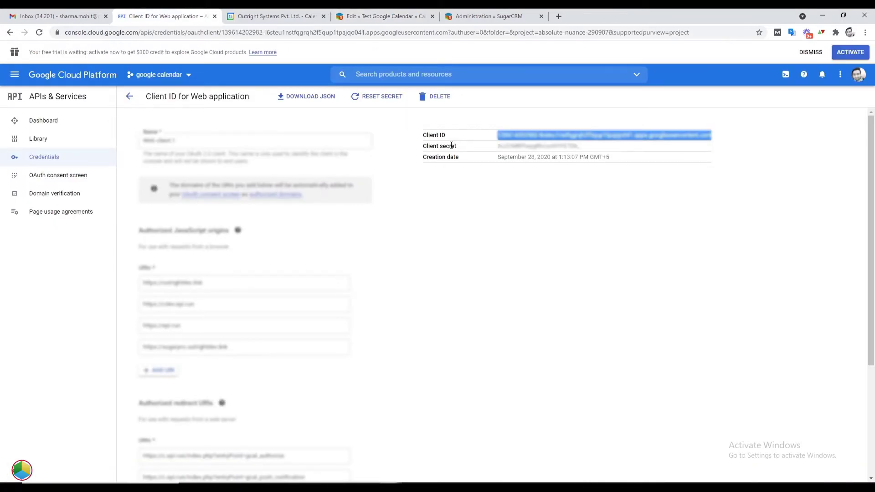
drag(457, 146, 422, 146)
click(345, 13)
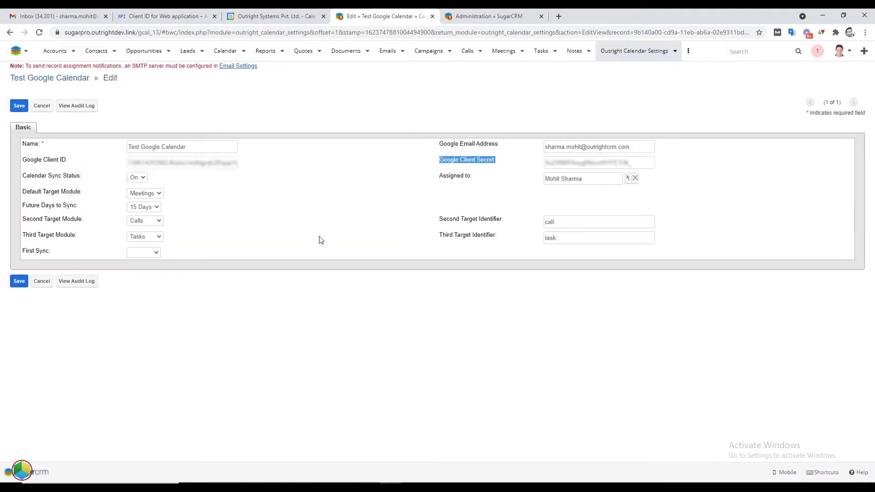
click(288, 192)
Save the settings with sync On, Meetings as default module and 15 future days
triple_click(80, 175)
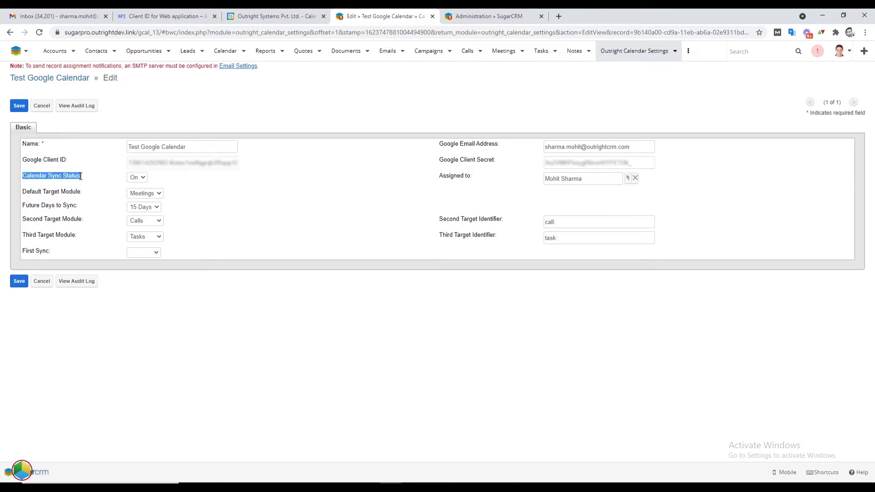
triple_click(78, 189)
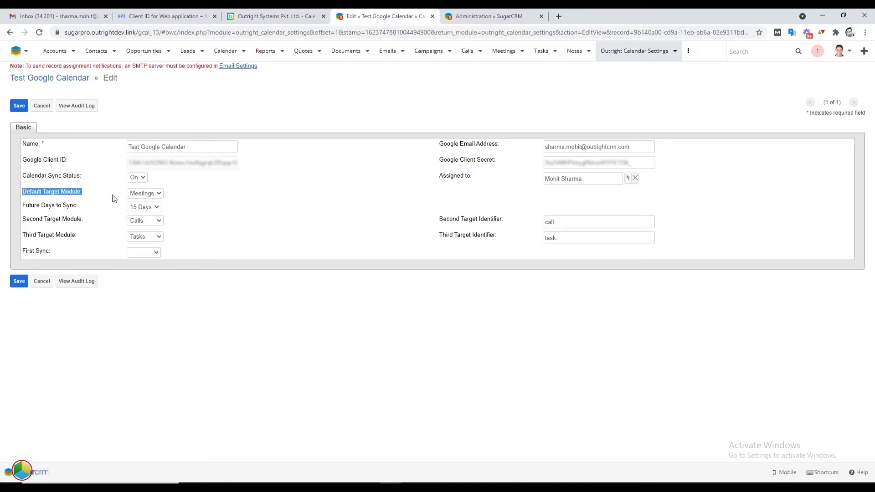
triple_click(77, 204)
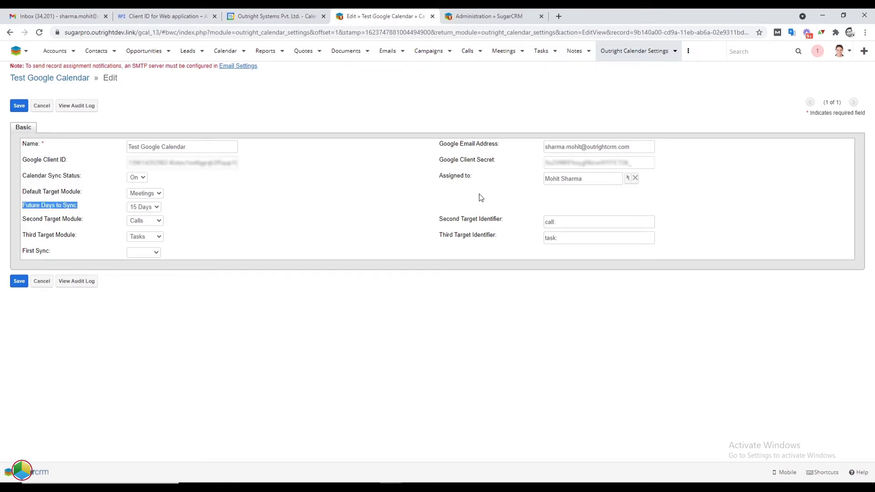
triple_click(472, 177)
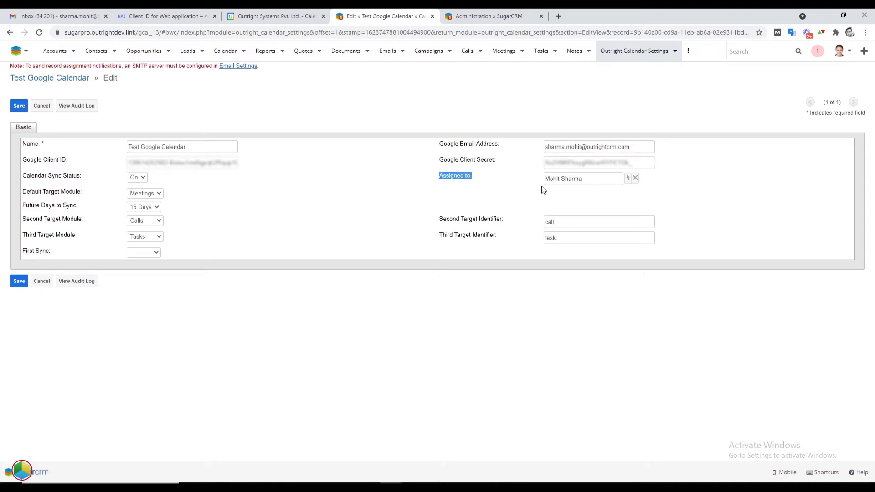
click(18, 286)
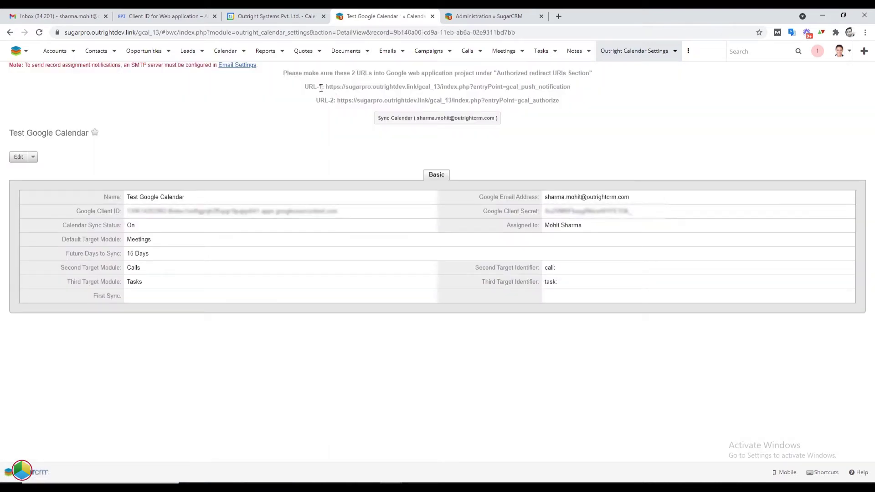
Select the URL-1 push-notification address, then locate Google Cloud's Authorized redirect URIs
triple_click(351, 75)
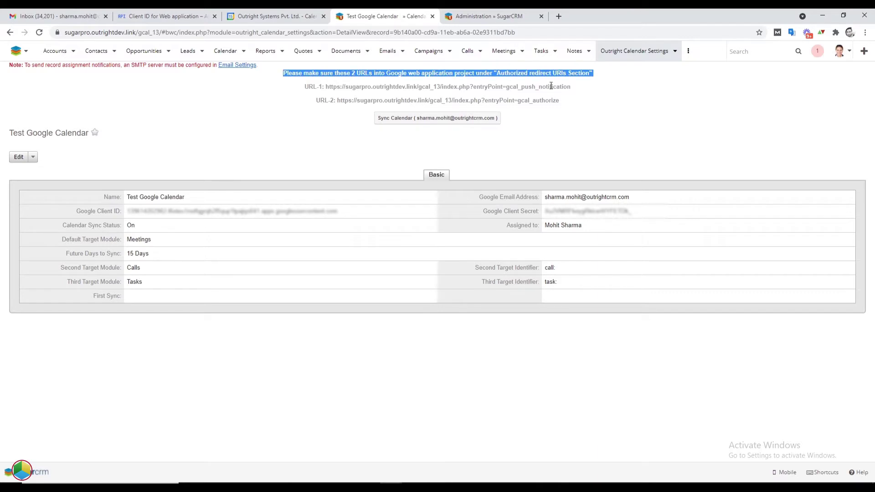
drag(570, 86, 327, 87)
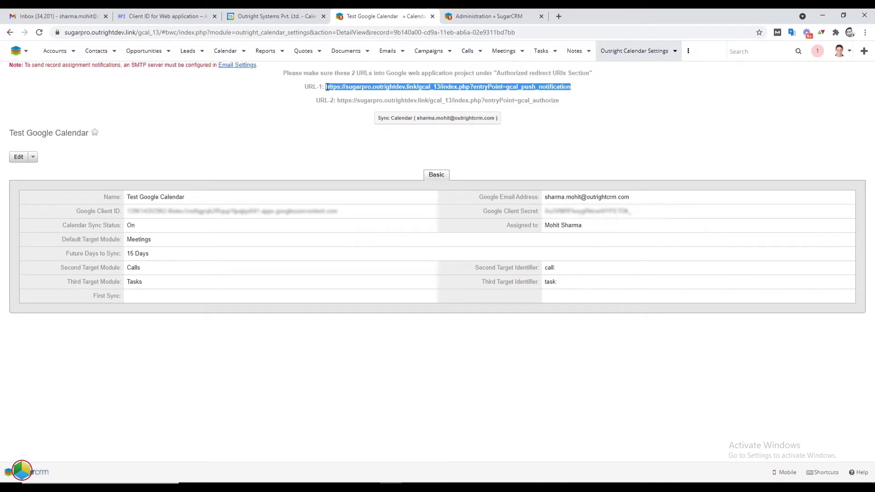
click(170, 10)
scroll(396, 368, down, 4)
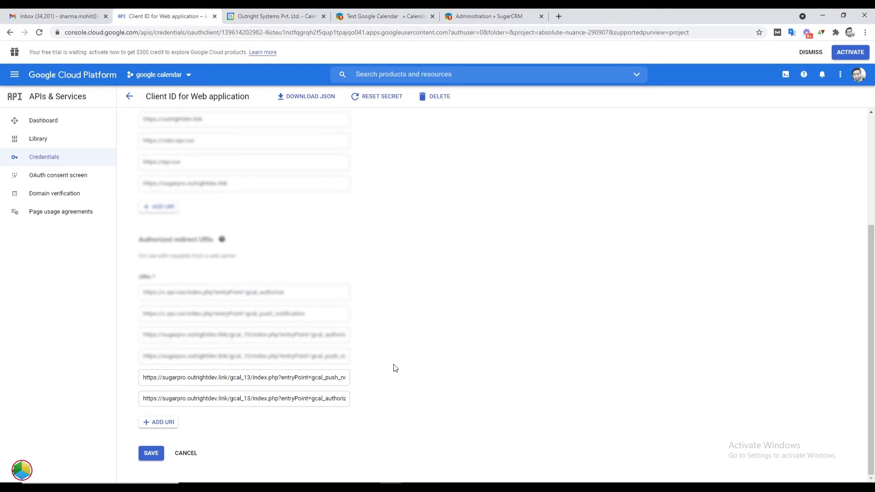
Check the gcal_push_notification redirect URI and select the record's URL-2 authorize address
triple_click(273, 377)
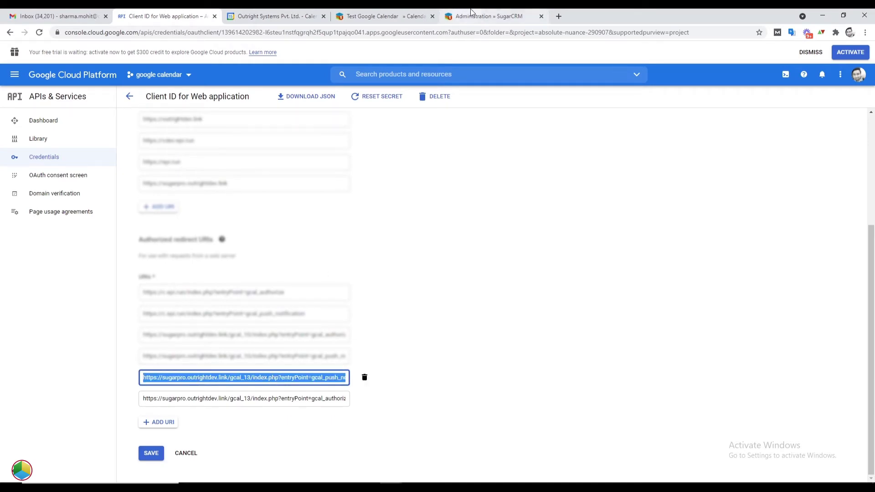
click(418, 13)
triple_click(559, 100)
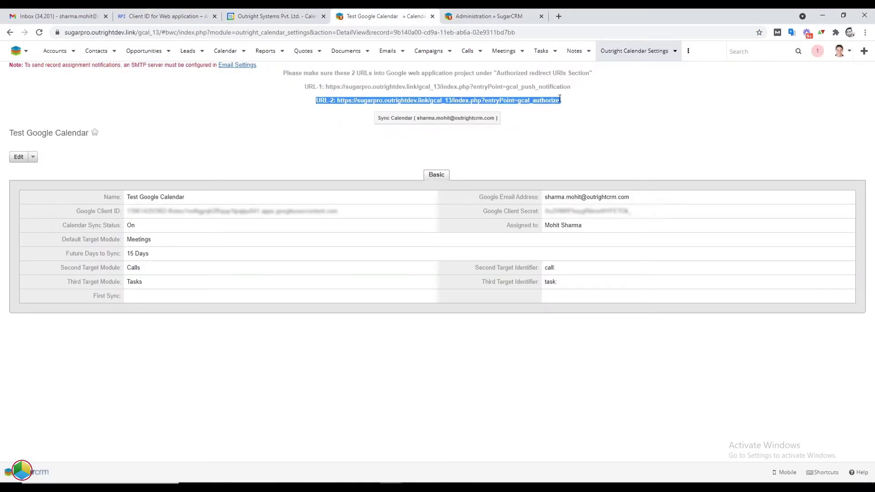
drag(559, 100, 339, 100)
Verify the push-notification redirect URI in Google Cloud, then start Sync Calendar in SugarCRM
click(164, 16)
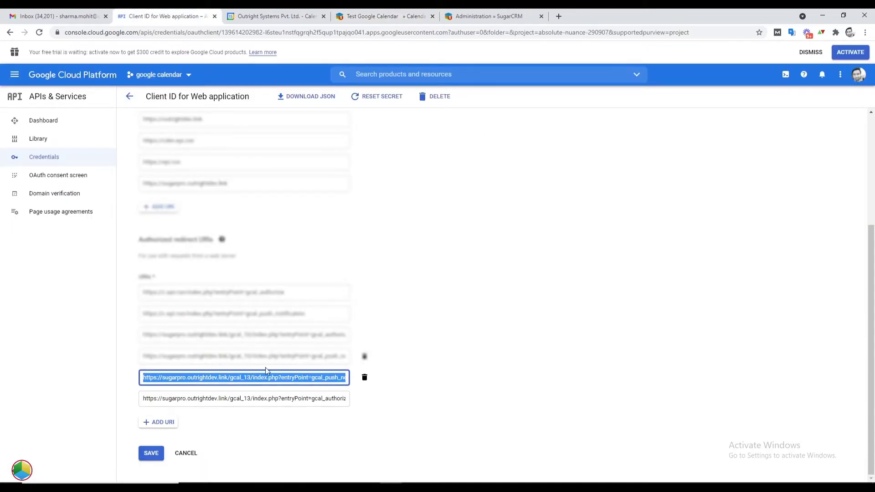
triple_click(324, 402)
click(197, 470)
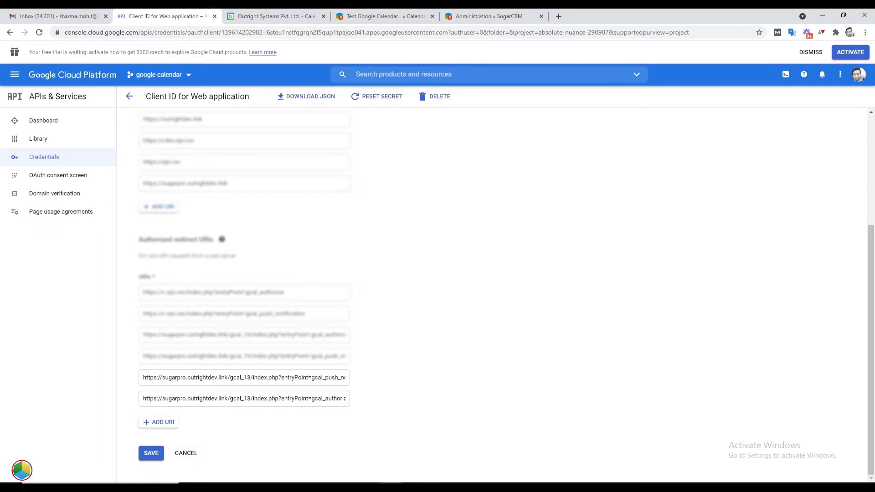
click(385, 13)
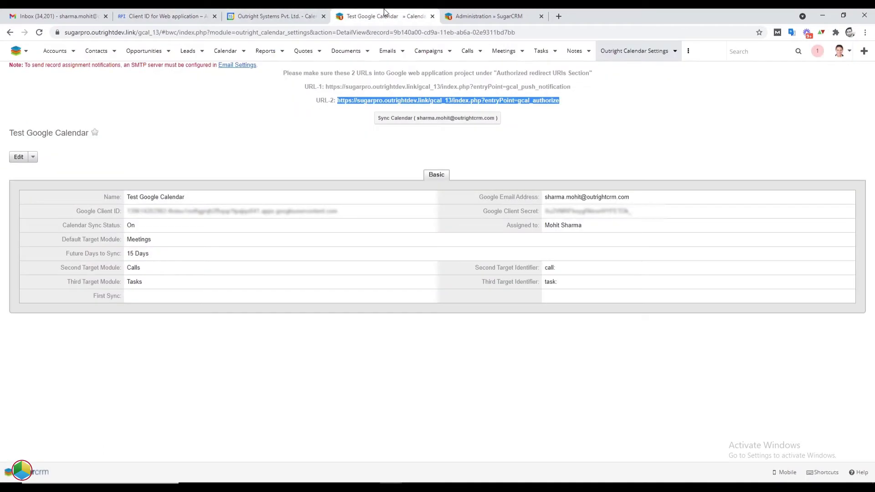
click(446, 119)
Close the extra admin tab, sign in with the main Google account, and allow Gmail and calendar access
click(629, 11)
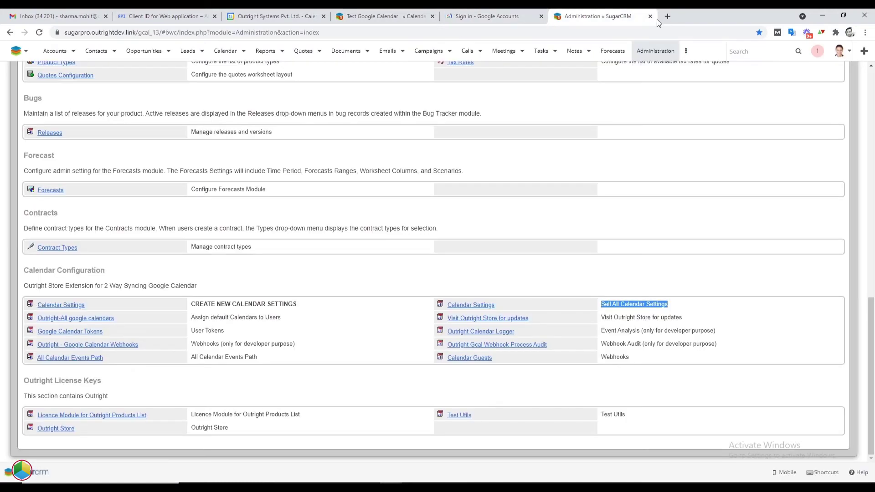
click(651, 16)
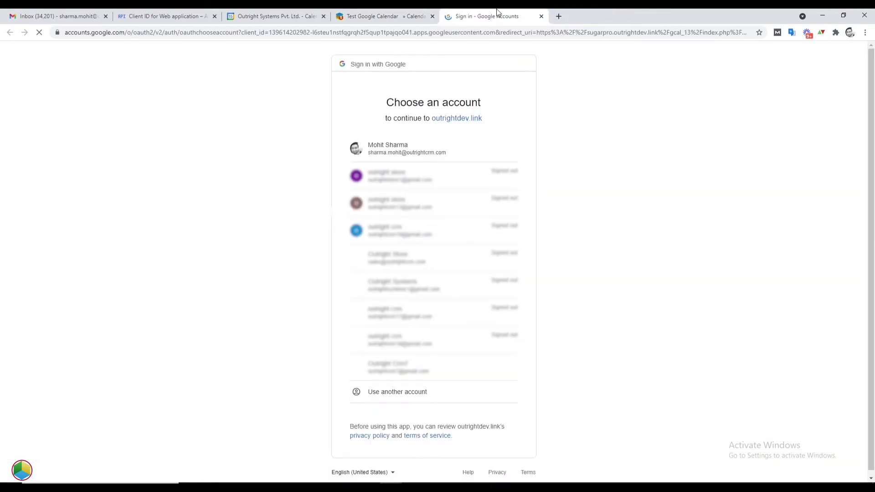
click(392, 150)
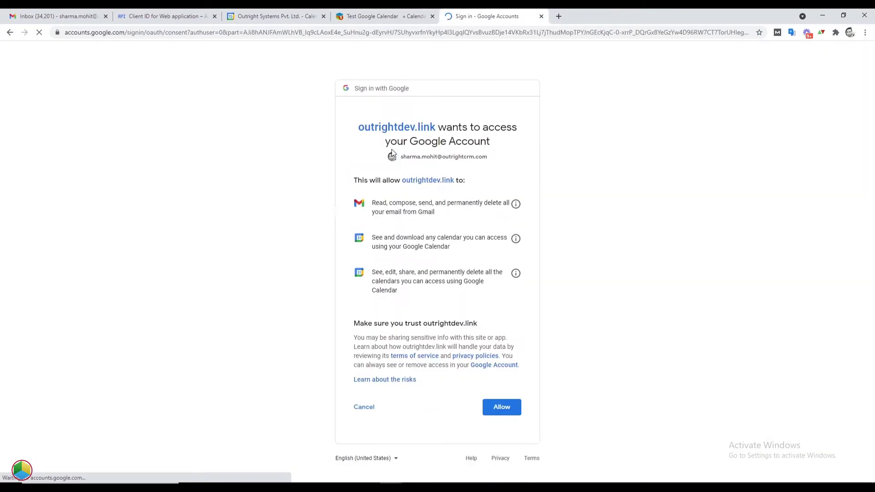
click(489, 410)
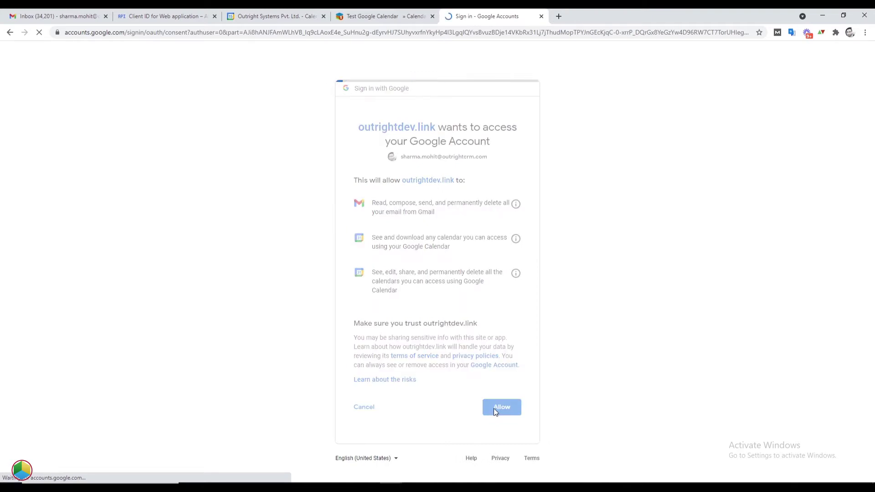
triple_click(483, 64)
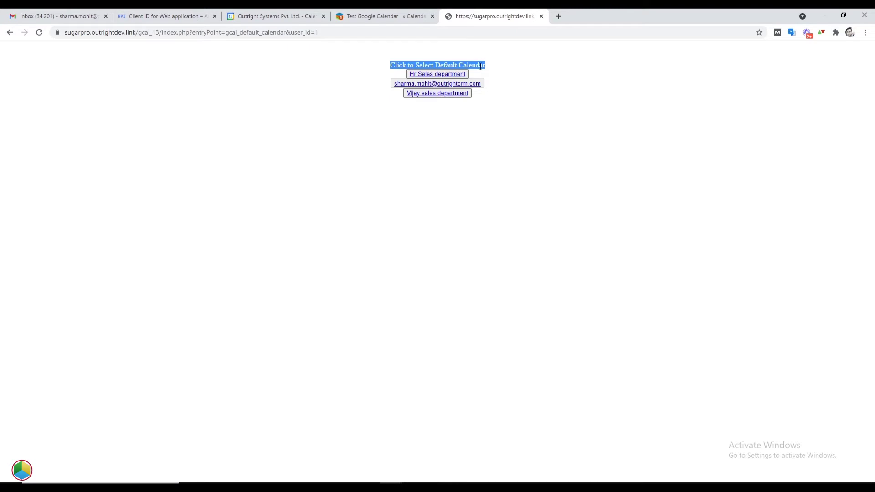
Set Hr Sales department as default calendar and close the Outright-All google calendars list
click(449, 75)
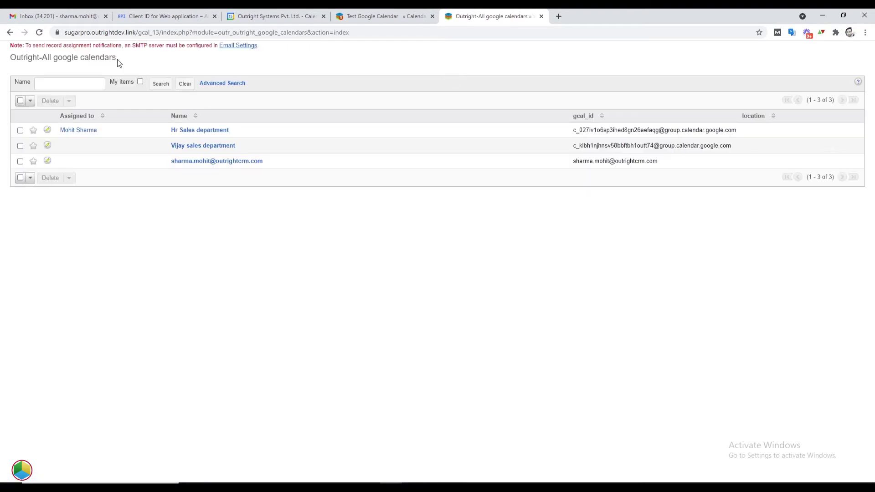
triple_click(118, 62)
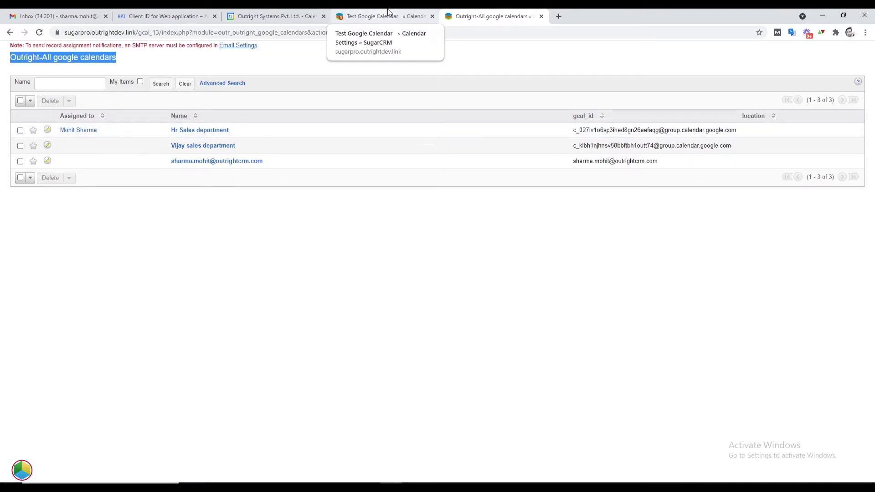
click(542, 16)
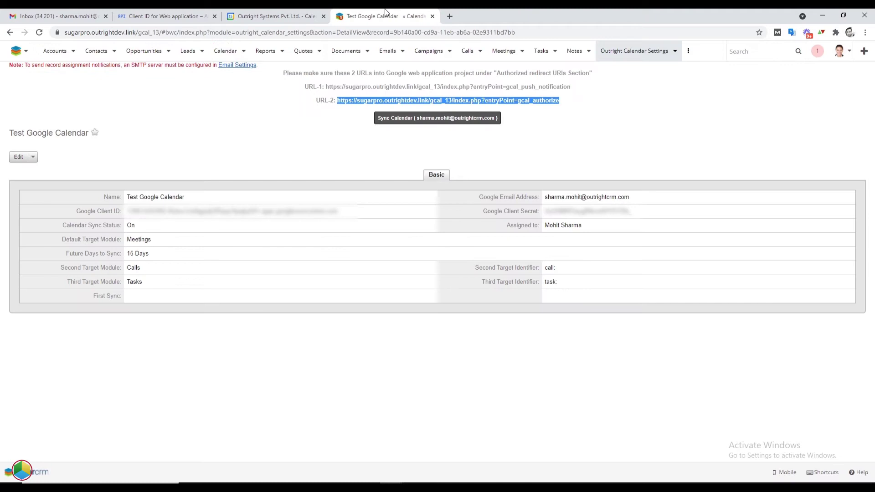
Check the empty SugarCRM meetings list and show the Hr Sales department calendar in Google Calendar
click(521, 51)
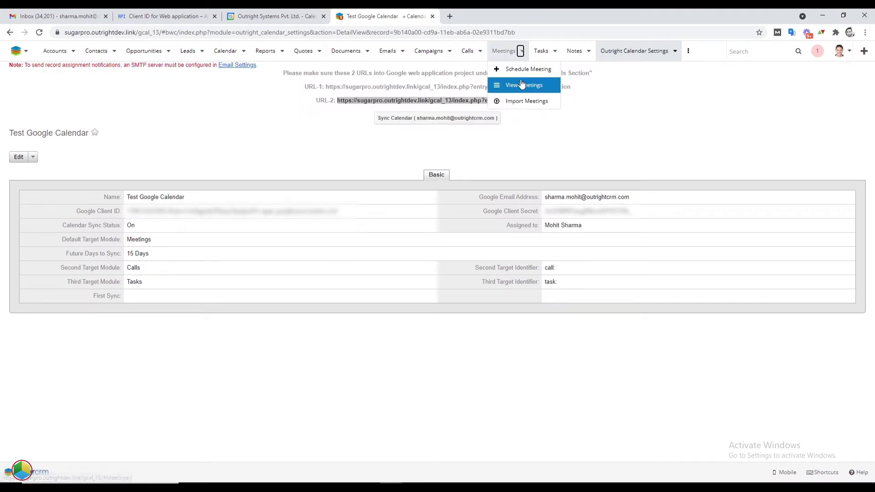
click(520, 83)
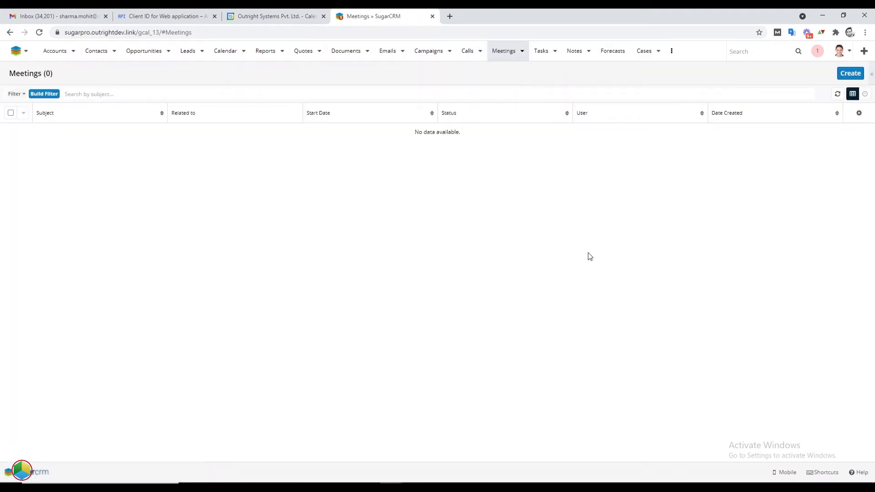
double_click(45, 76)
click(273, 16)
click(46, 310)
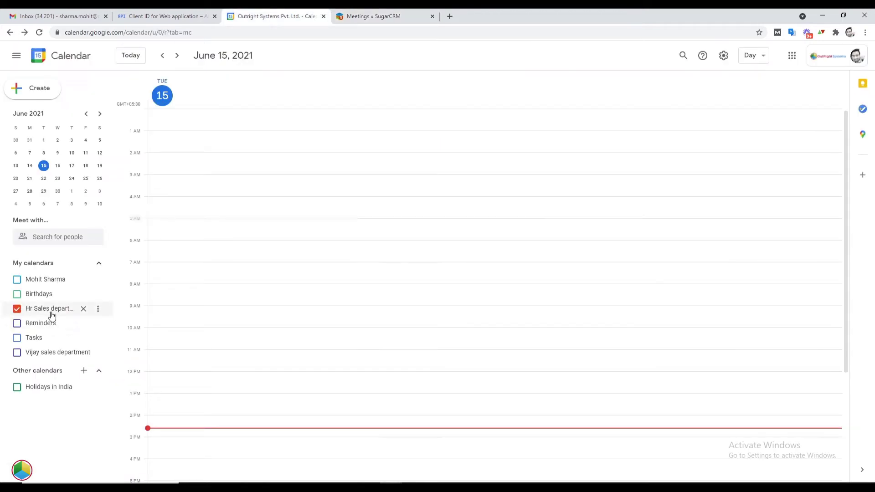
scroll(397, 291, down, 3)
scroll(390, 258, up, 3)
click(360, 16)
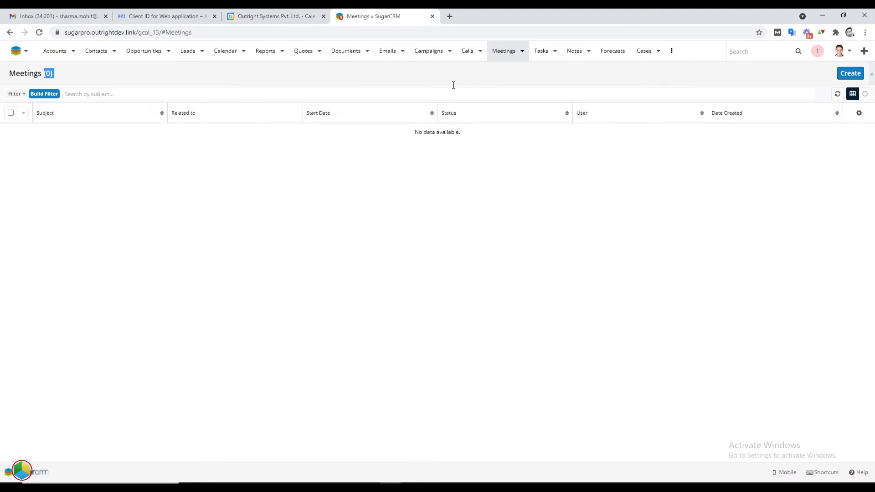
Create and save 'Test Hr Meeting' for 06/15/2021, 3:30pm to 4:00pm
click(844, 78)
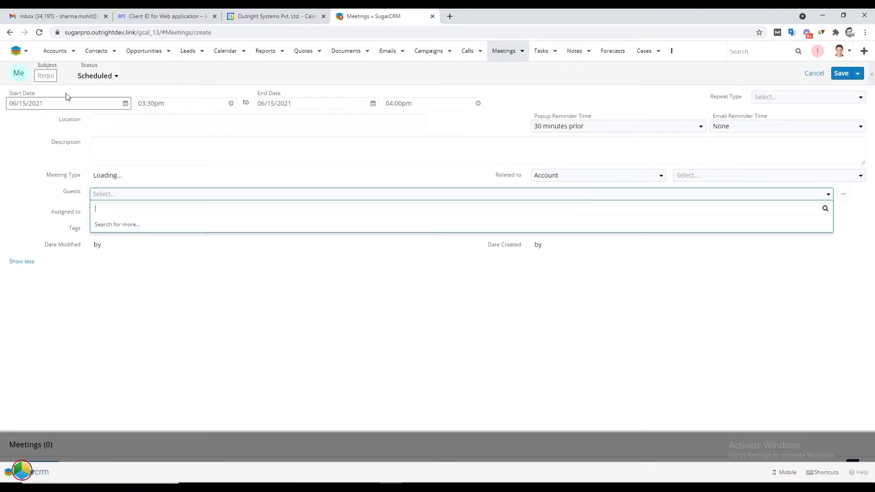
text(Test Hr Meeting)
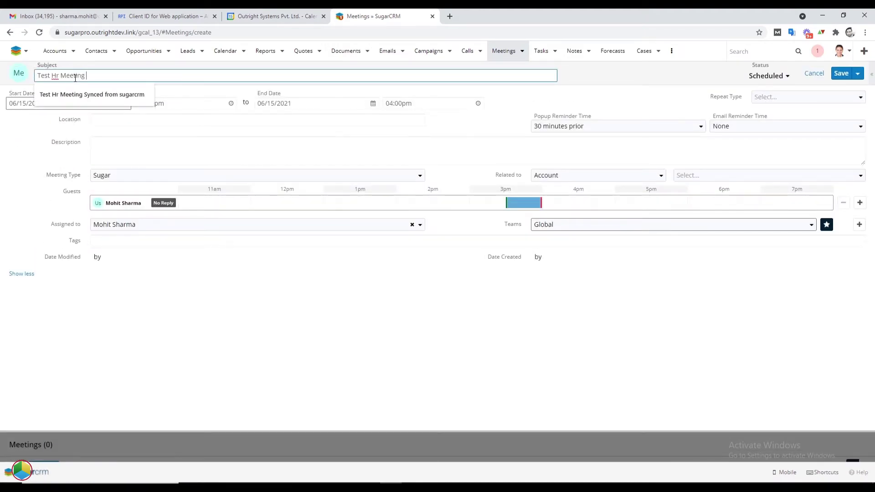
click(841, 74)
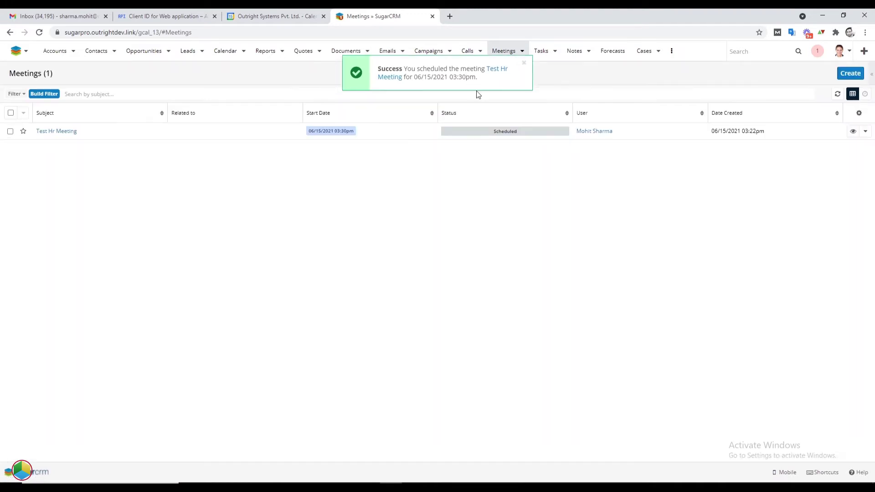
triple_click(477, 78)
Send the Test Hr Meeting record's Google Calendar invitation to everyone
click(278, 16)
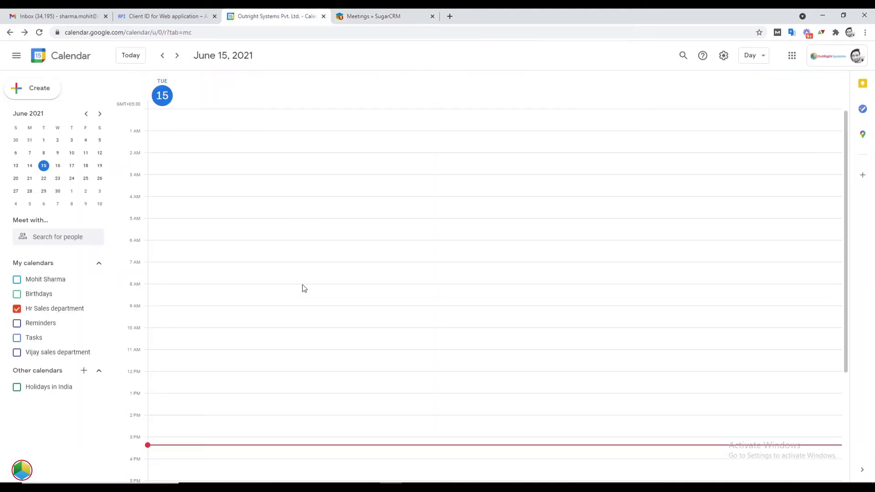
click(373, 16)
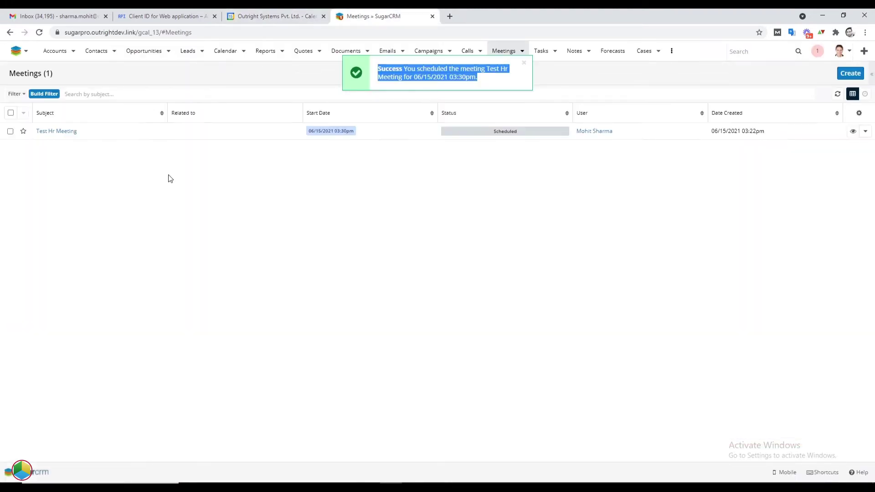
click(68, 133)
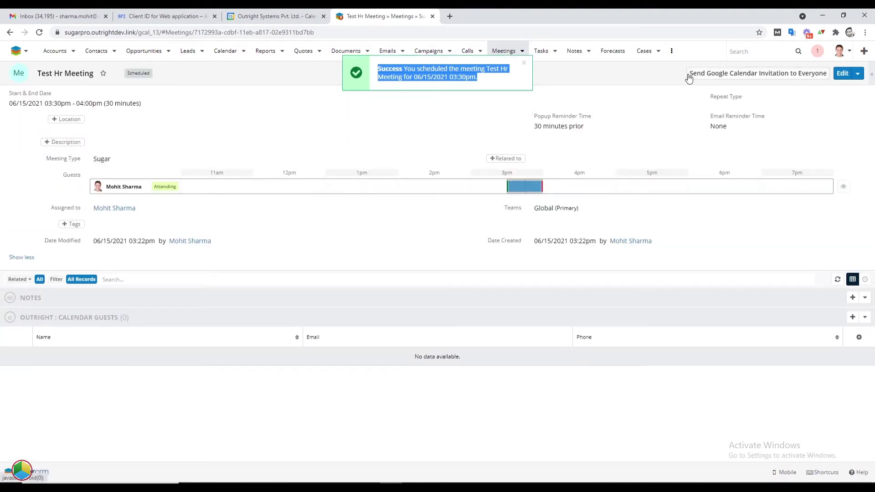
click(722, 76)
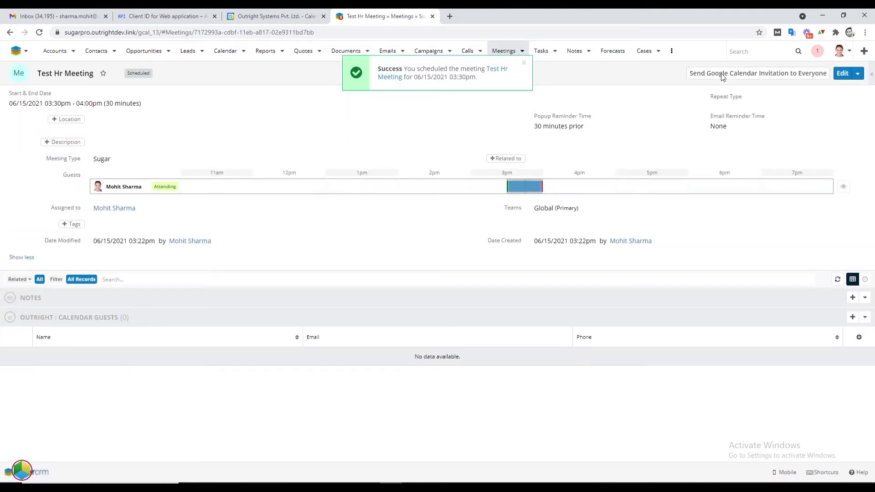
triple_click(783, 78)
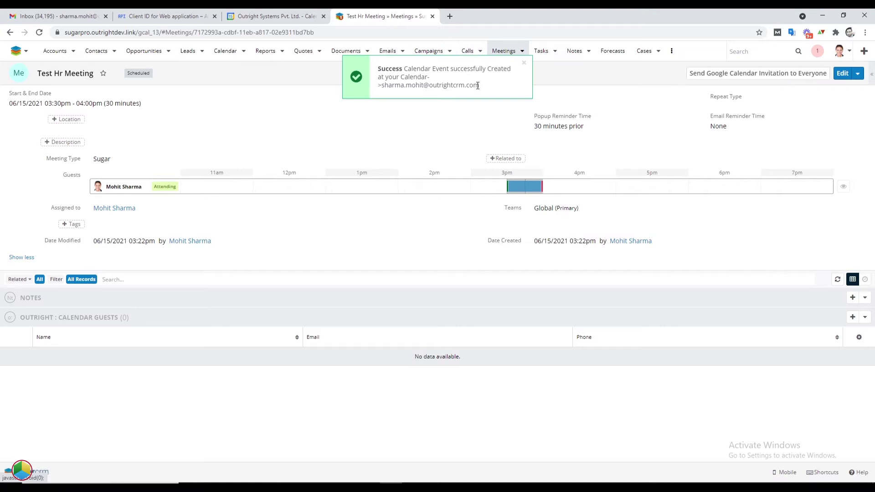
triple_click(478, 85)
Retitle the June 15 event to 'Test Hr Meeting Synced from Calendar' and save
click(273, 16)
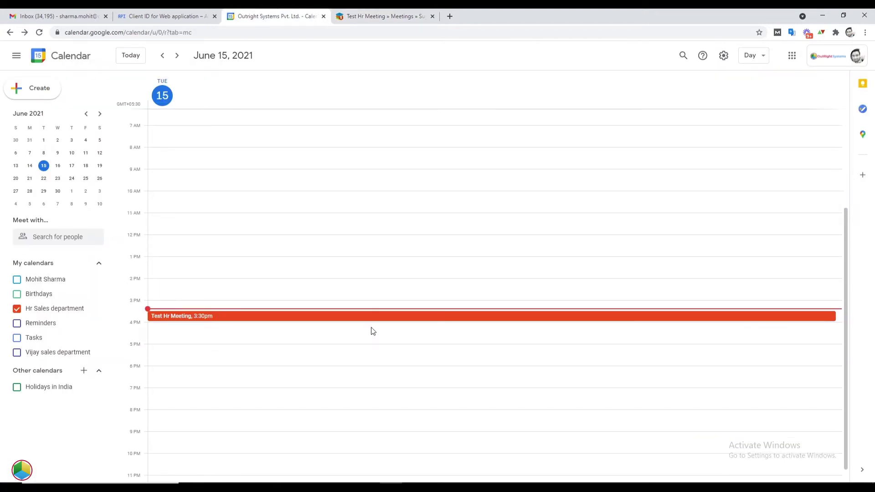
scroll(371, 332, down, 3)
click(189, 317)
click(450, 203)
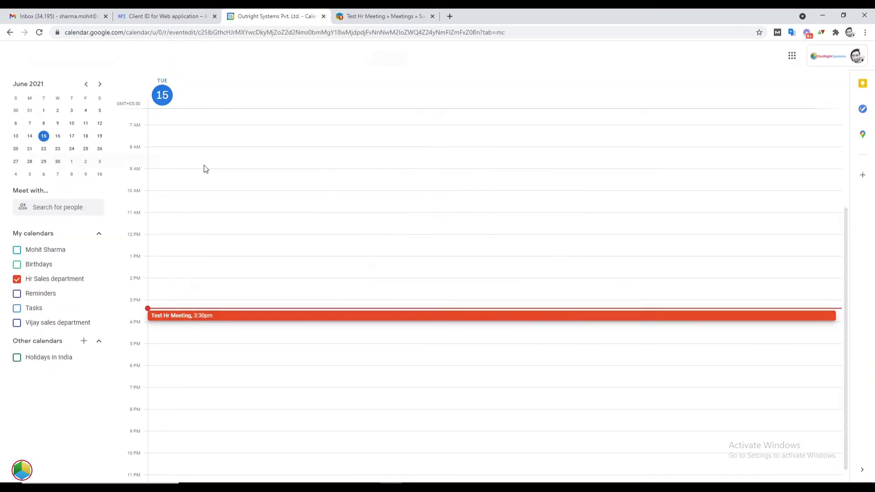
click(137, 61)
text(Synced )
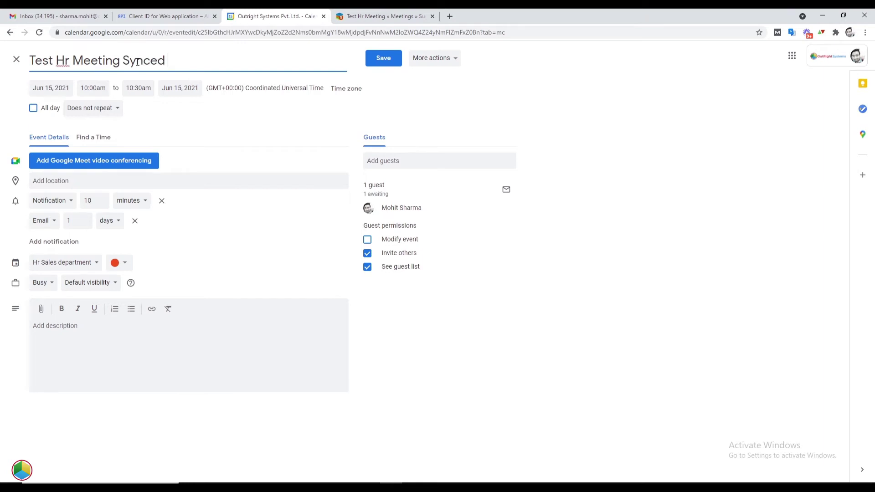
text(from Calender)
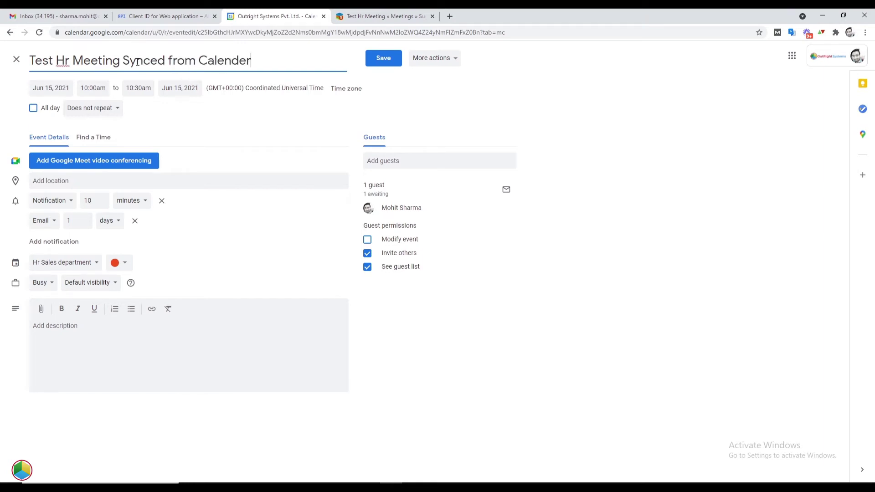
click(380, 59)
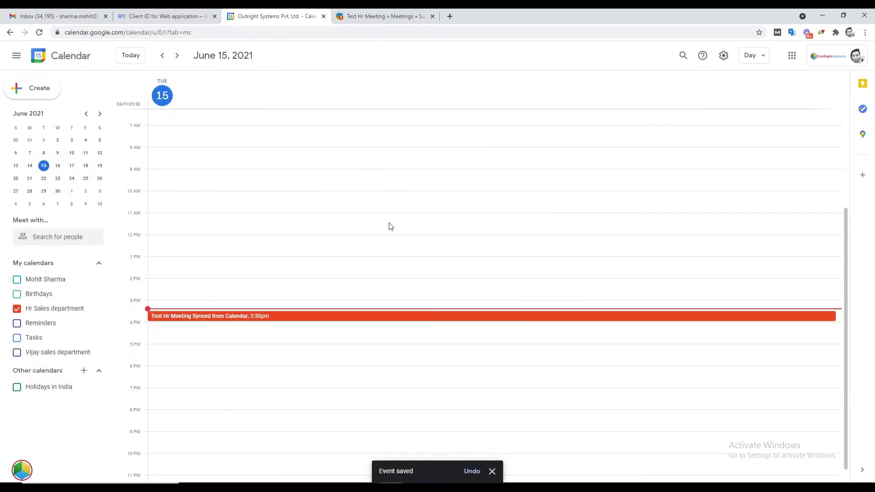
Reload the SugarCRM meeting record to see the changes synced from Google Calendar
click(372, 14)
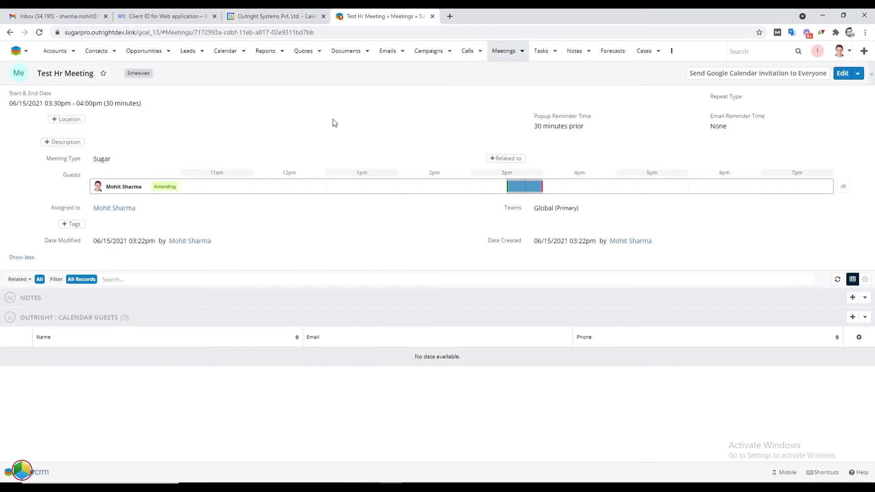
right_click(370, 413)
click(404, 310)
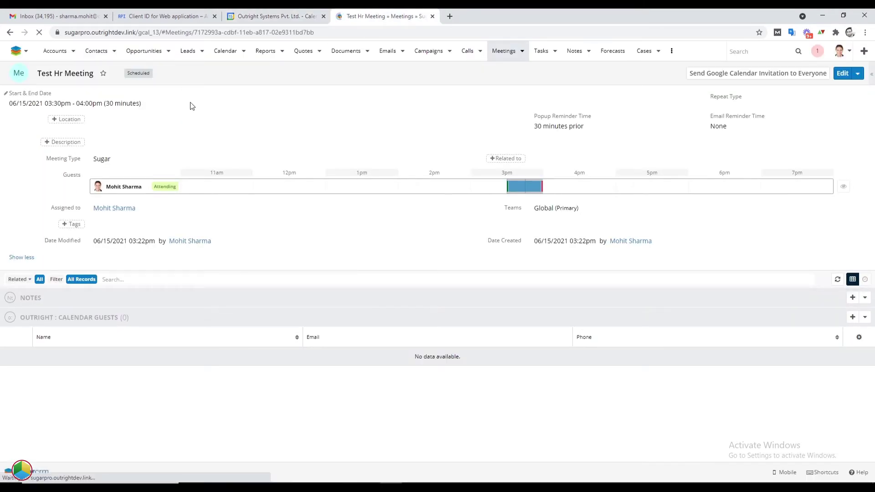
Rename the meeting 'Test Hr Meeting Synced from SugarCRM', end it at 04:30pm, and verify in Google Calendar
click(841, 74)
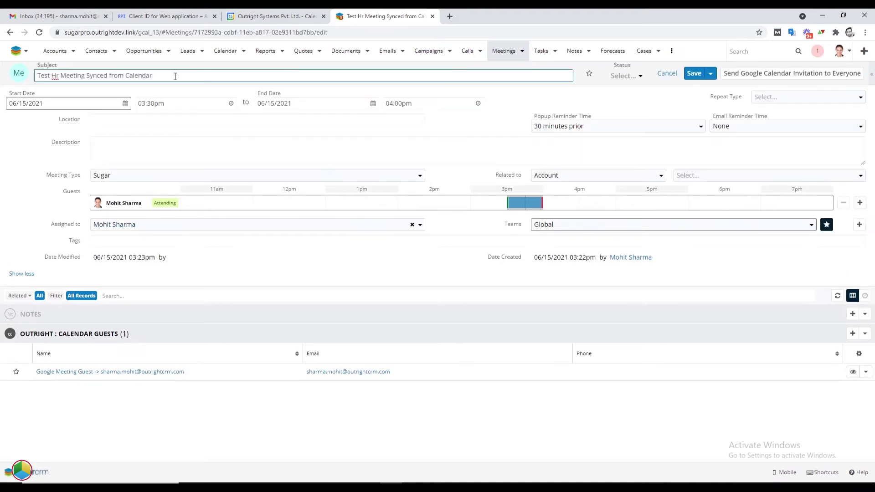
key(BackSpace)
key(BackSpace)
key(BackSpace)
text(SugarCRM)
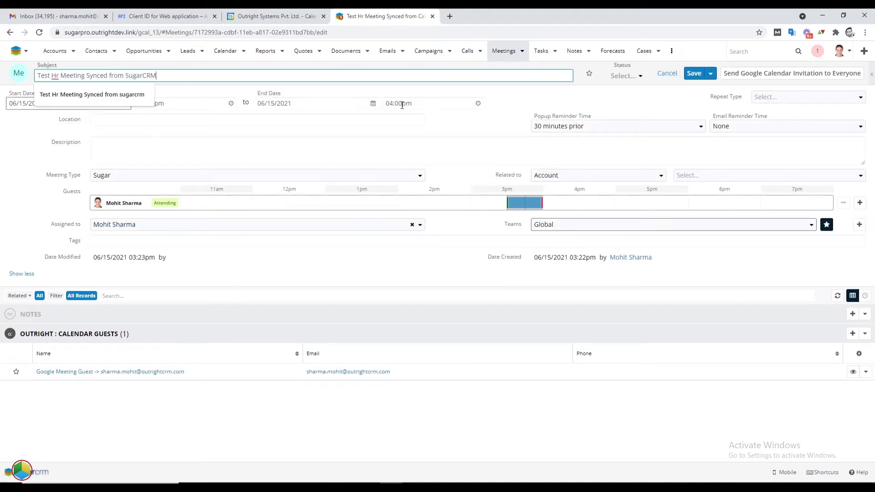
click(418, 103)
click(429, 147)
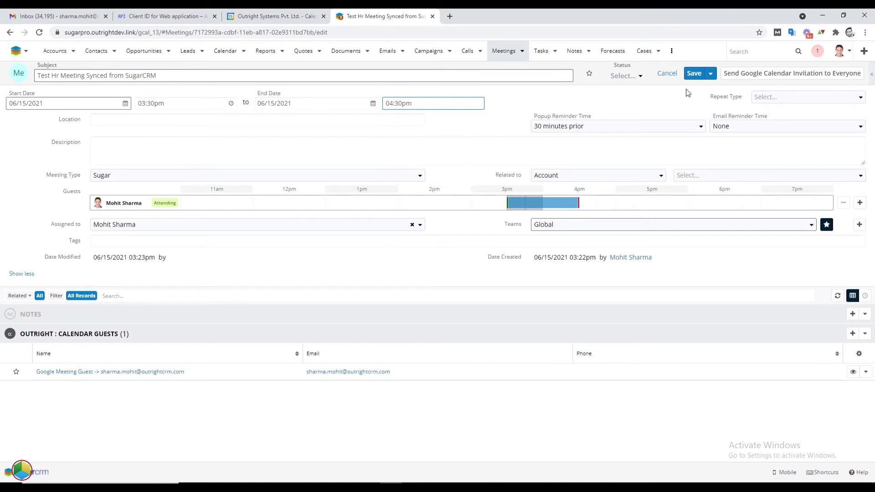
click(693, 74)
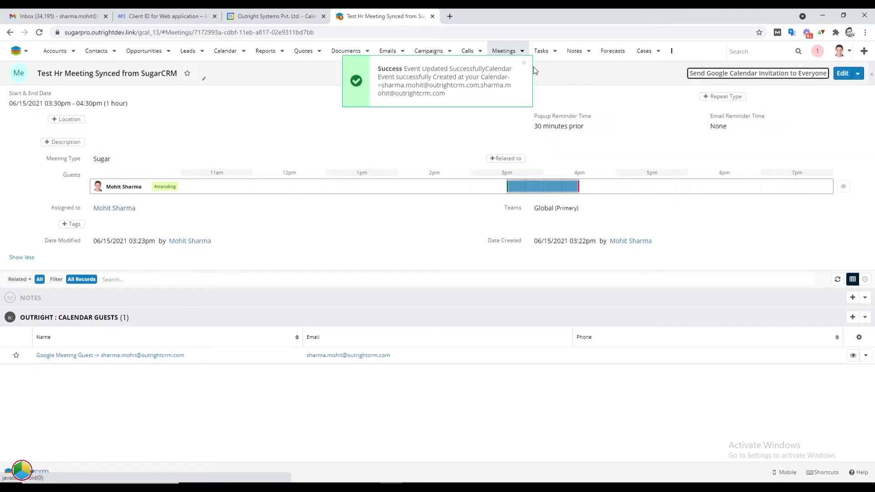
click(524, 62)
click(296, 15)
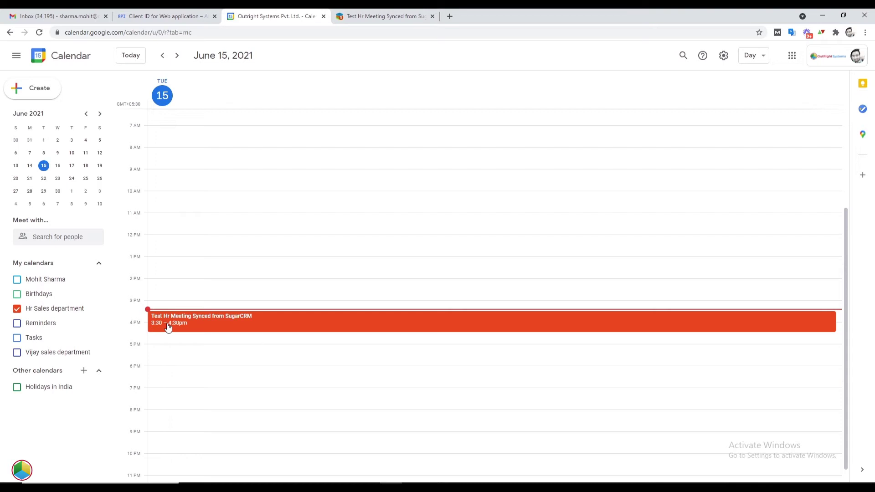
click(369, 12)
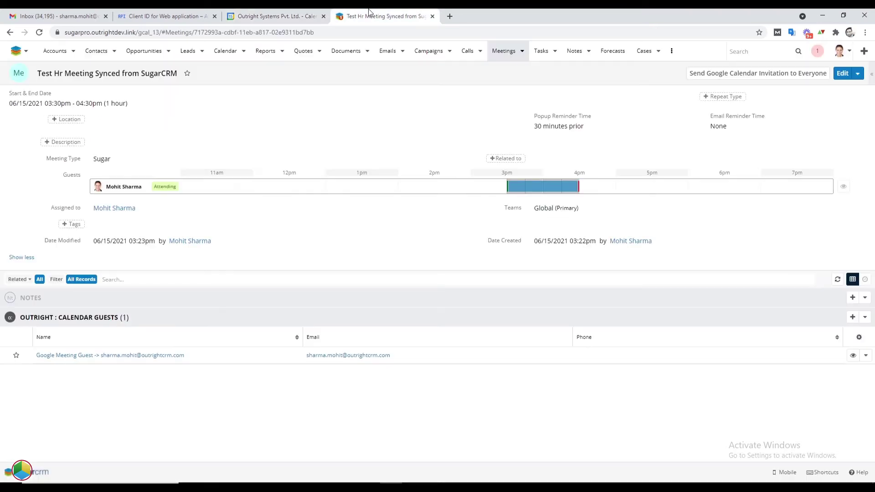
Open the SugarCRM Calls list, then create a June 15 9:30am Google event 'call: Test Call'
click(479, 53)
click(481, 85)
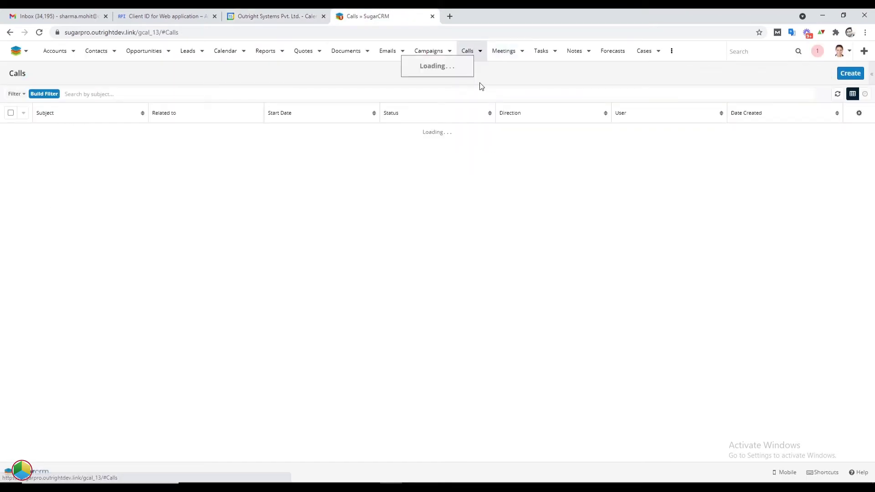
click(259, 14)
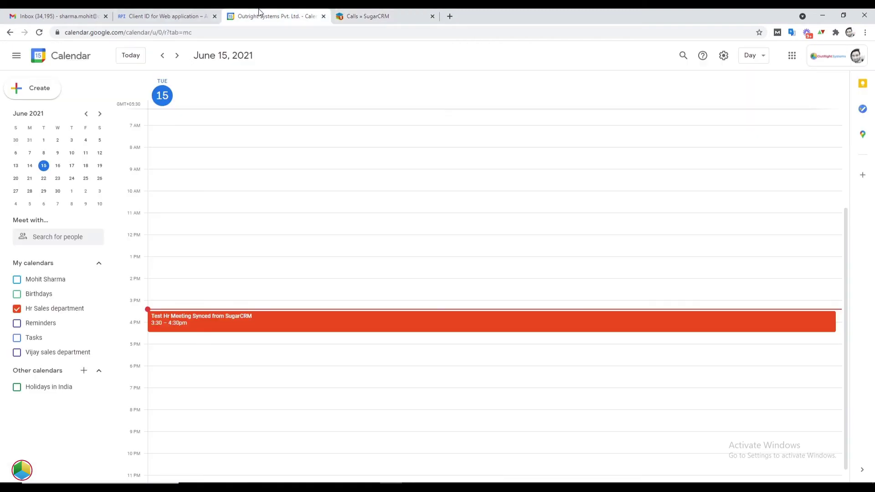
click(196, 181)
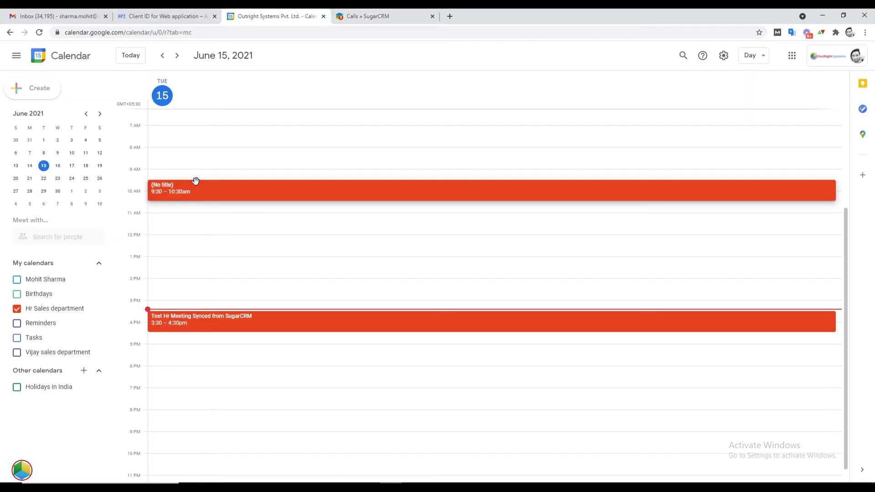
text(call: T)
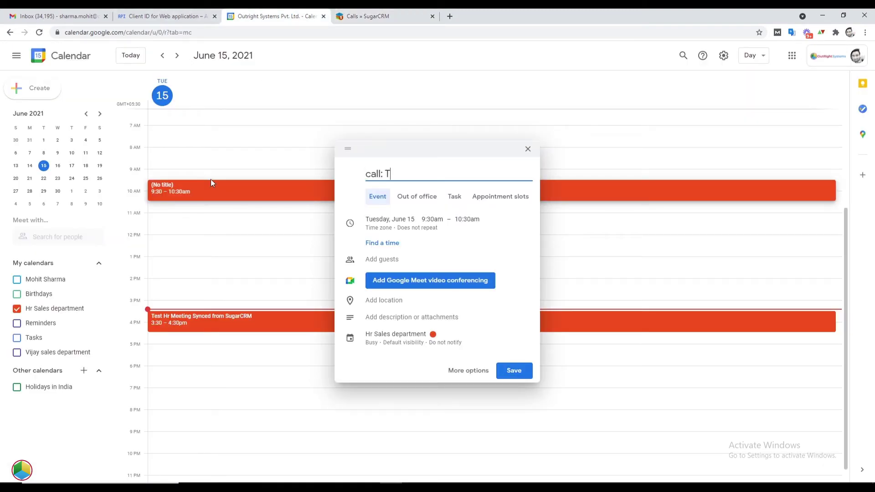
text(est Call)
click(522, 375)
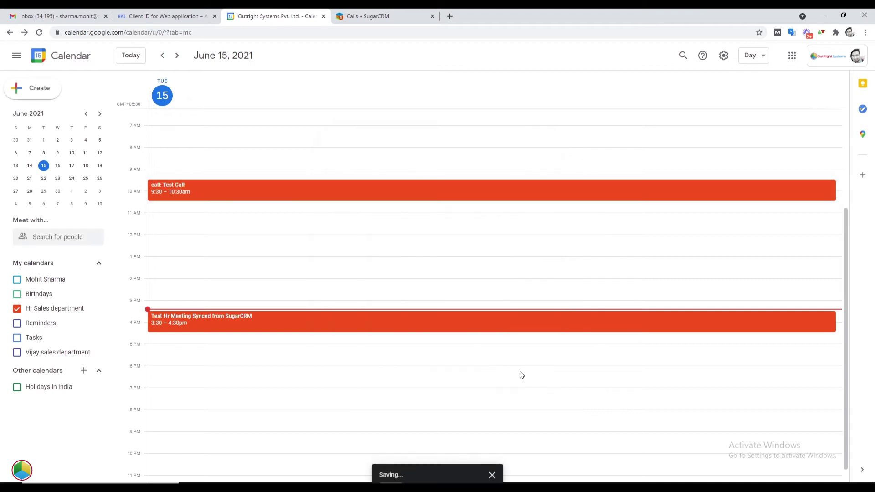
Reload the SugarCRM Calls list and open the synced 'call: Test Call' record
click(407, 13)
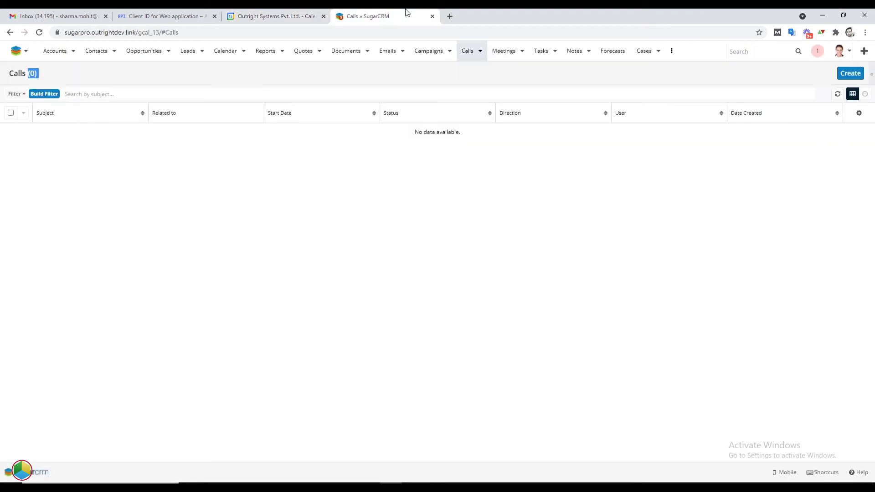
right_click(278, 175)
click(304, 202)
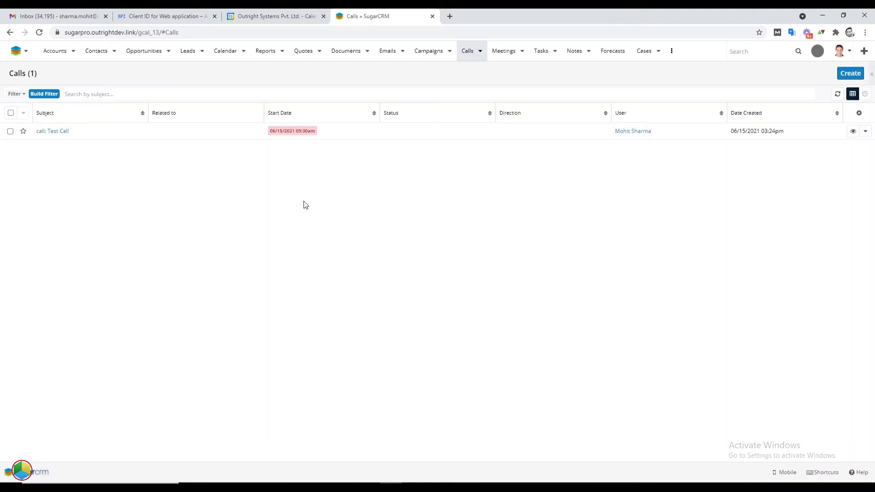
drag(74, 136, 35, 135)
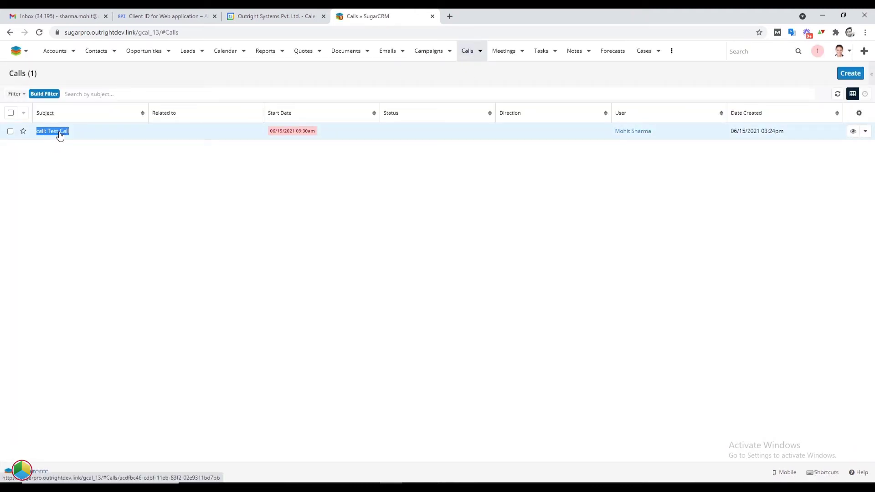
click(58, 136)
click(850, 50)
Open the Admin Outright-All google calendars list and locate the unassigned sales department calendar
click(847, 101)
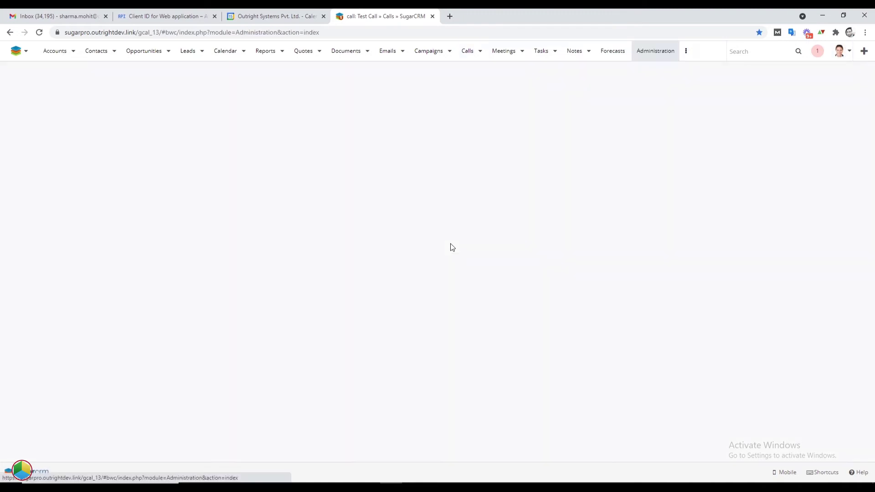
scroll(324, 369, down, 20)
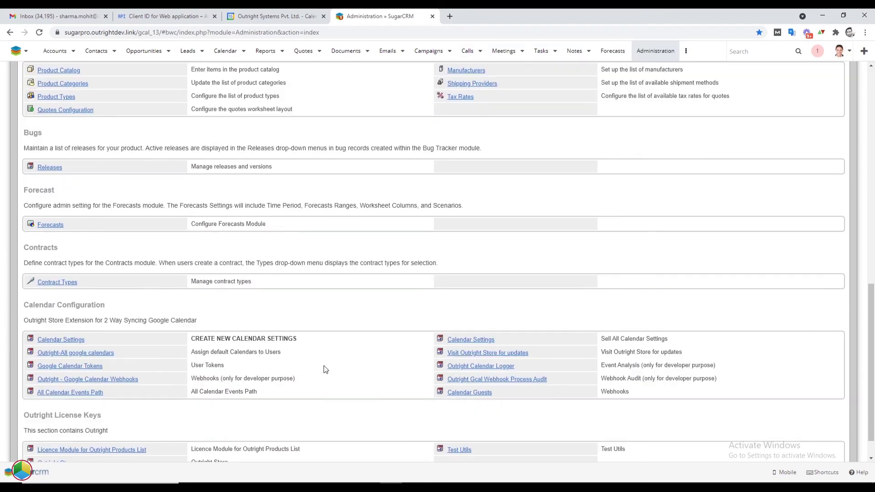
ctrl+click(114, 319)
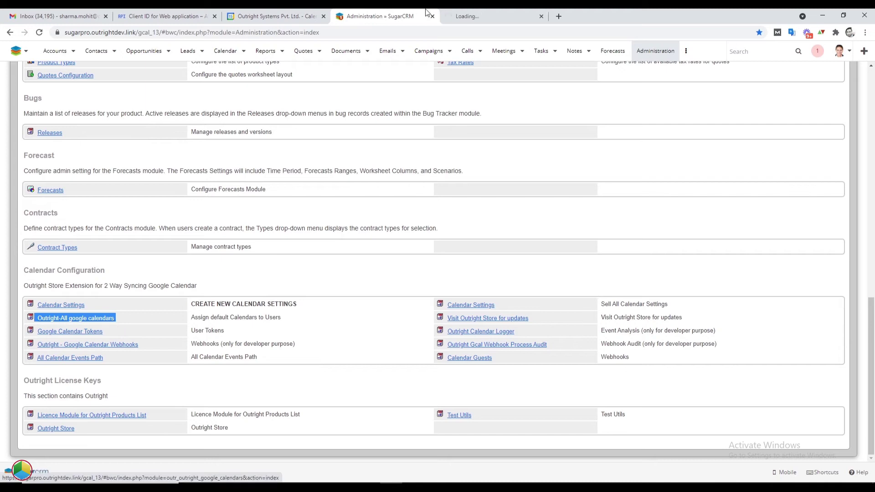
click(469, 15)
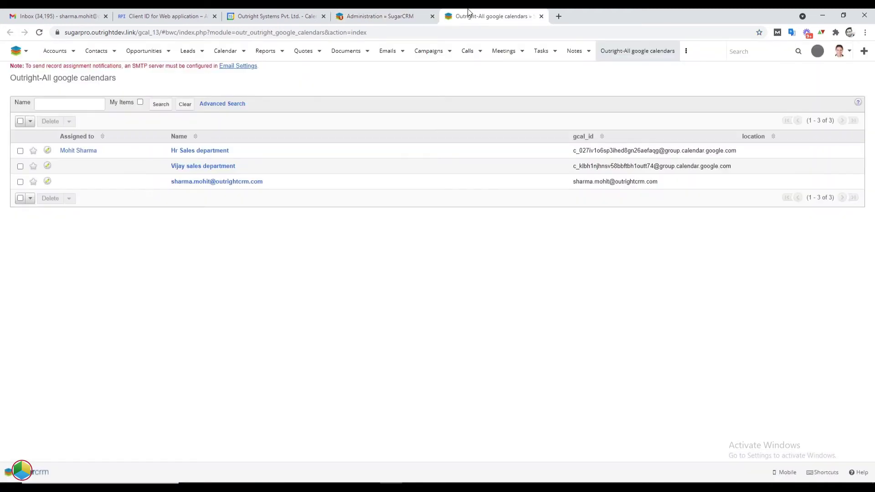
drag(233, 151, 168, 152)
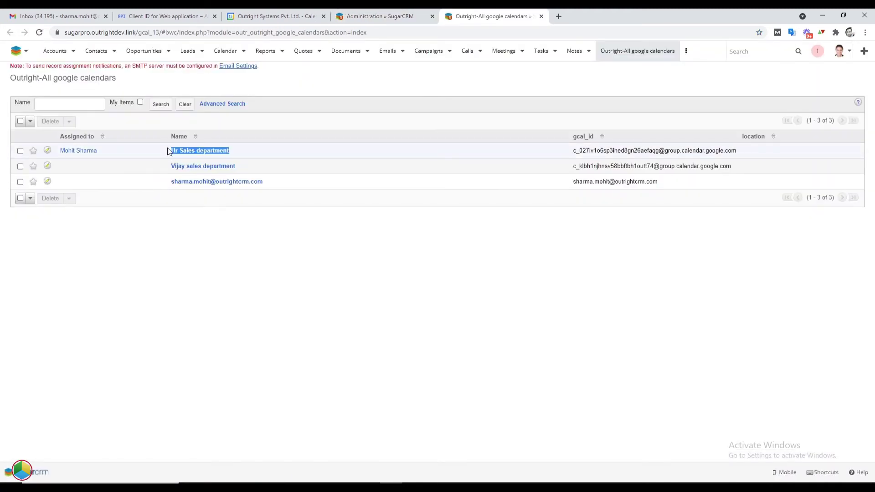
drag(238, 167, 172, 170)
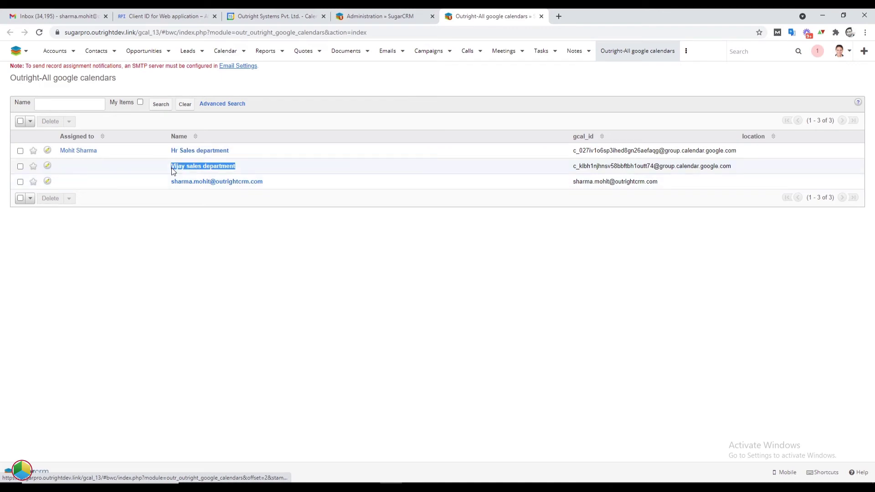
Assign the sales department calendar to a CRM user and save it
click(47, 166)
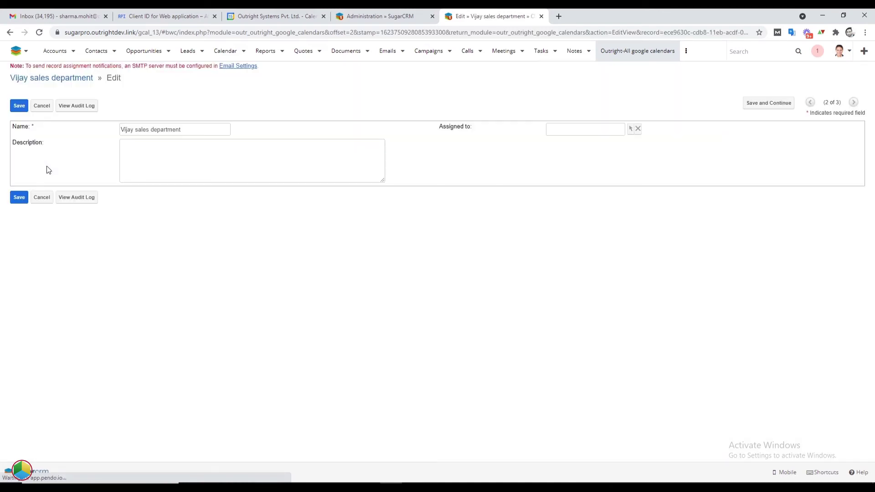
triple_click(471, 127)
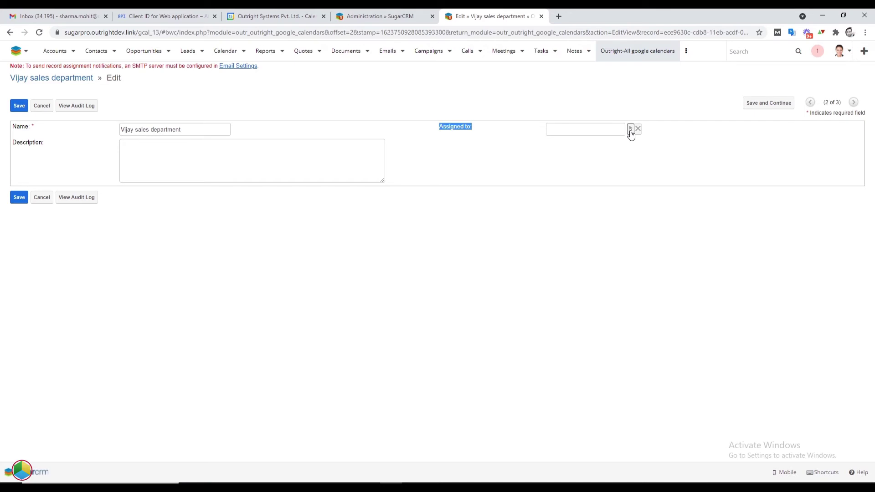
click(630, 131)
click(176, 300)
click(19, 197)
click(637, 51)
click(839, 51)
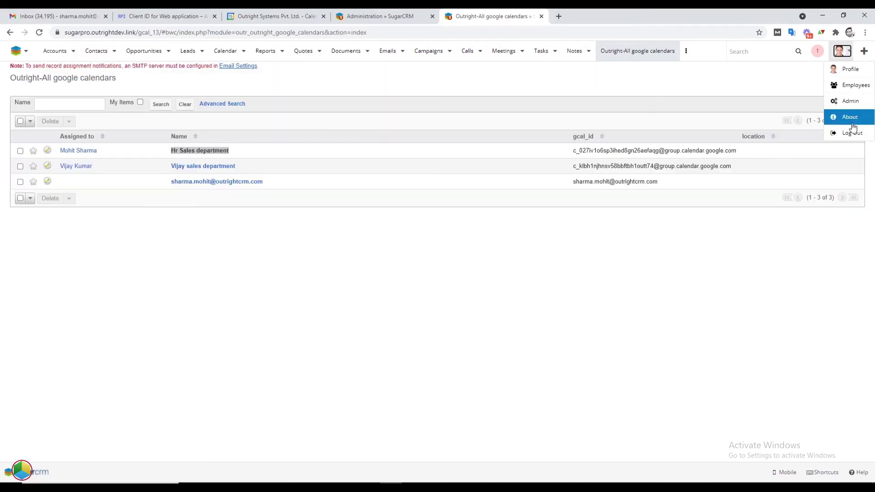
Log back in as the sales user and open the Meetings list
click(545, 193)
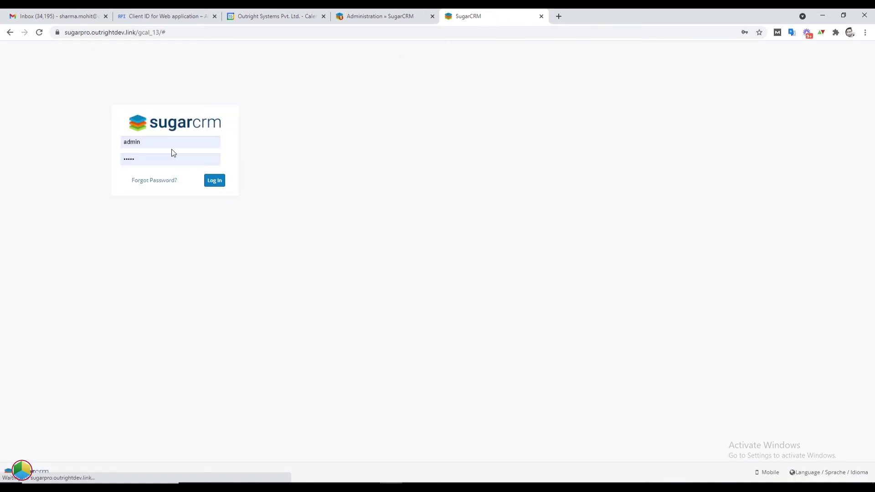
double_click(170, 143)
text(vijay)
click(207, 181)
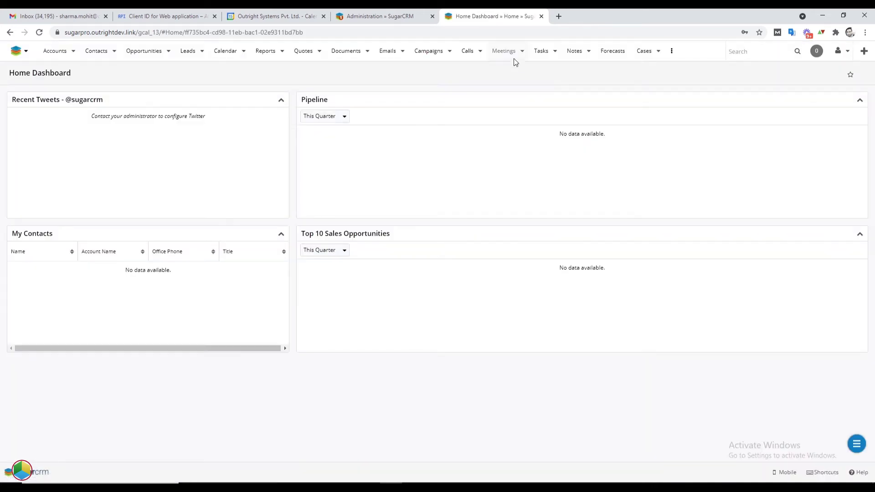
click(523, 52)
click(515, 84)
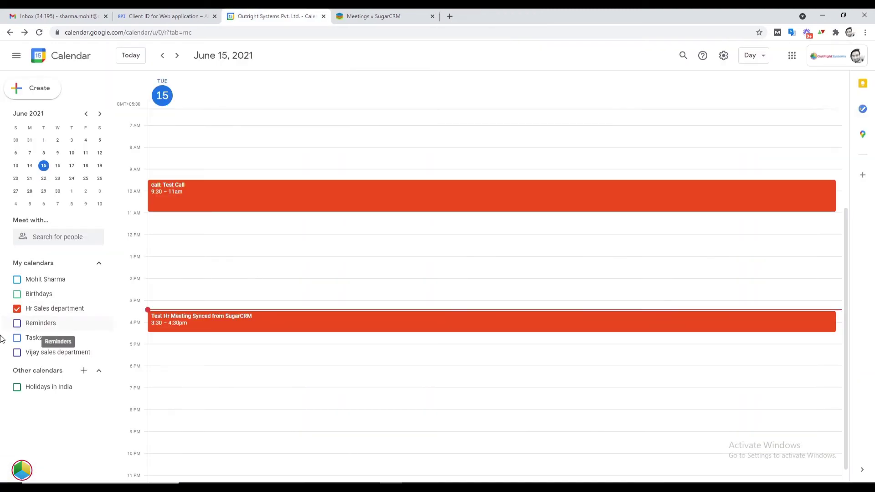
In Google Calendar, show only the sales department calendar, hiding Hr Sales
click(17, 352)
click(17, 309)
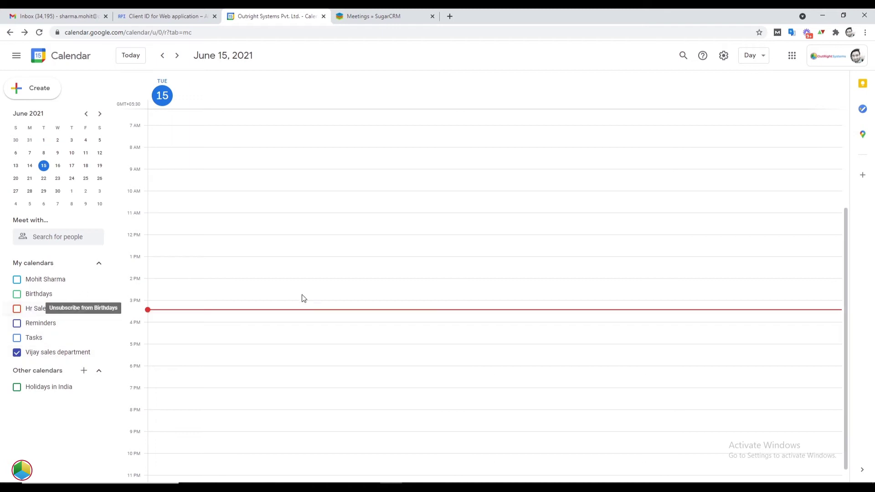
scroll(318, 321, up, 3)
scroll(318, 320, down, 3)
scroll(316, 318, up, 3)
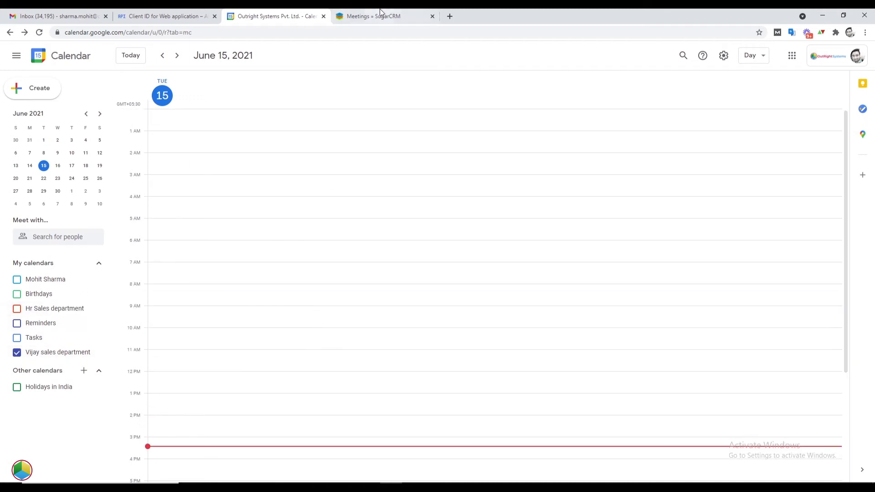
key(ctrl+Tab)
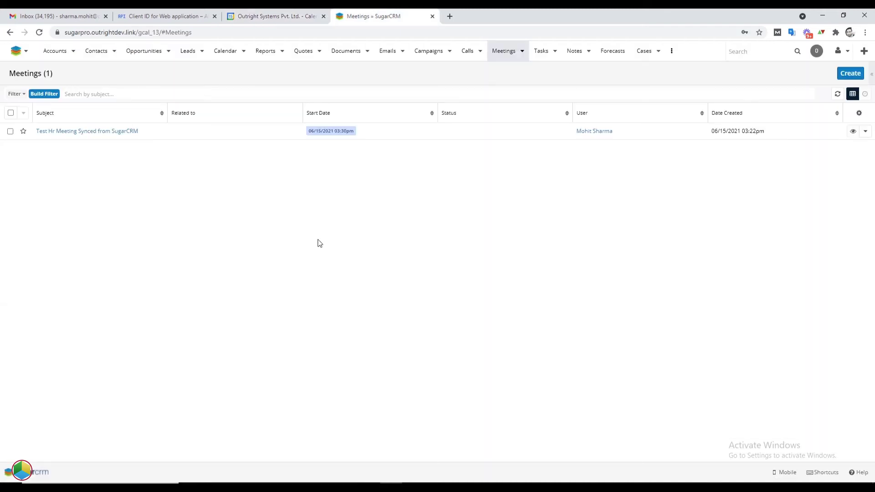
Save a new meeting 'Test Sales Meeting' for 06/15/2021, 03:30–04:00pm, and check Google Calendar
click(850, 73)
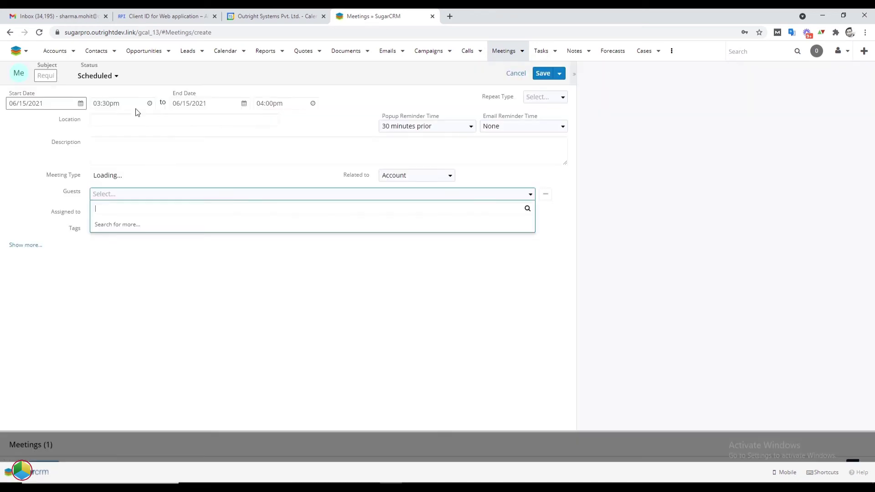
text(Test Sales Meeting)
click(541, 73)
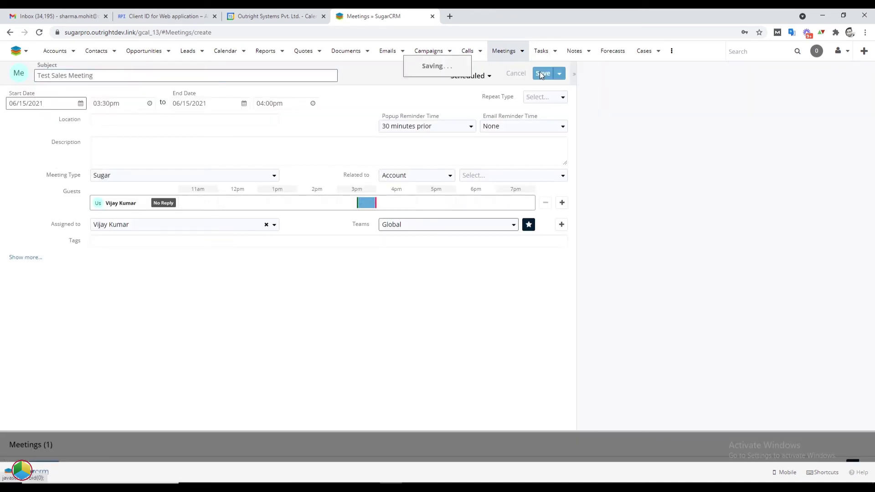
key(ctrl+shift+Tab)
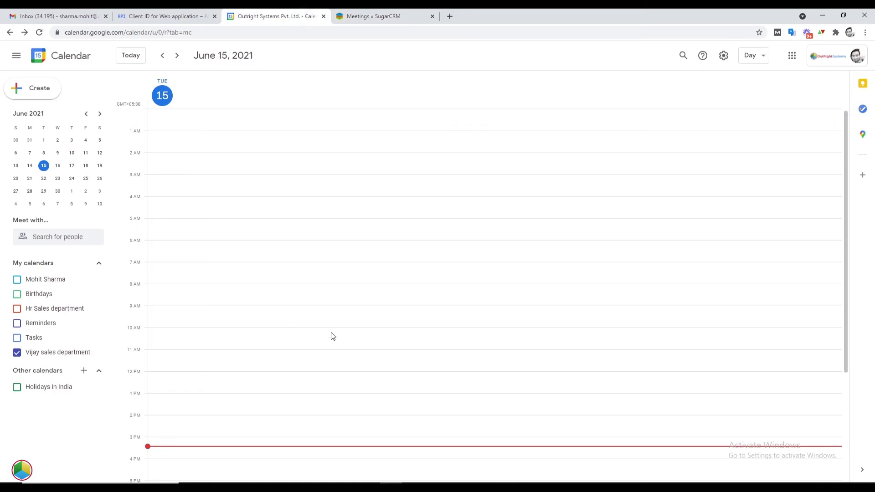
scroll(333, 336, down, 3)
scroll(332, 336, up, 3)
Send the Test Sales Meeting invitation to Google Calendar and confirm the June 15 3:30pm event
click(355, 16)
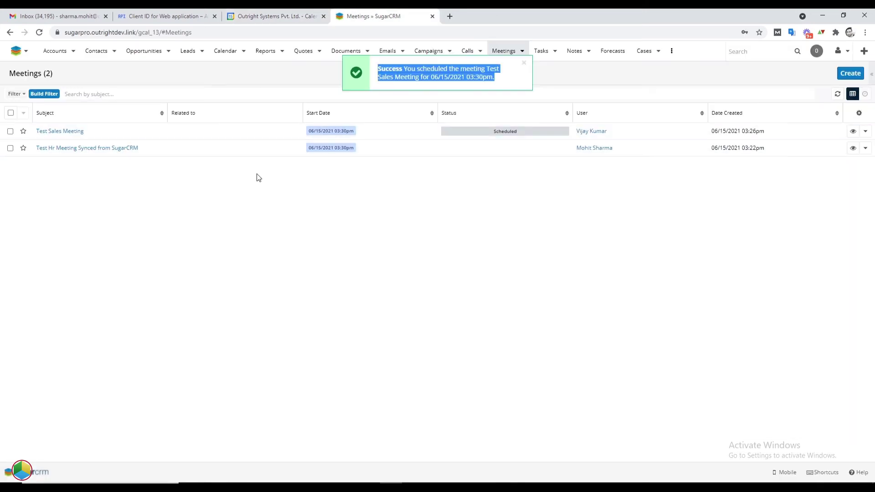
click(64, 131)
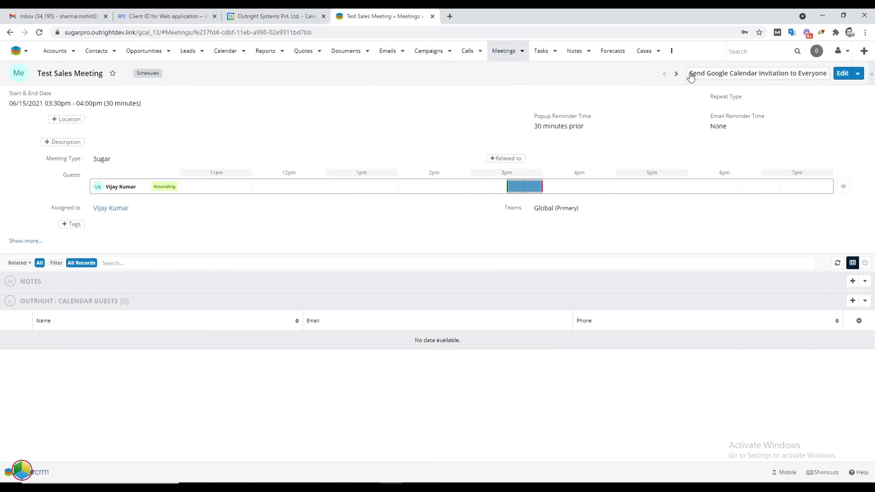
drag(687, 73, 823, 72)
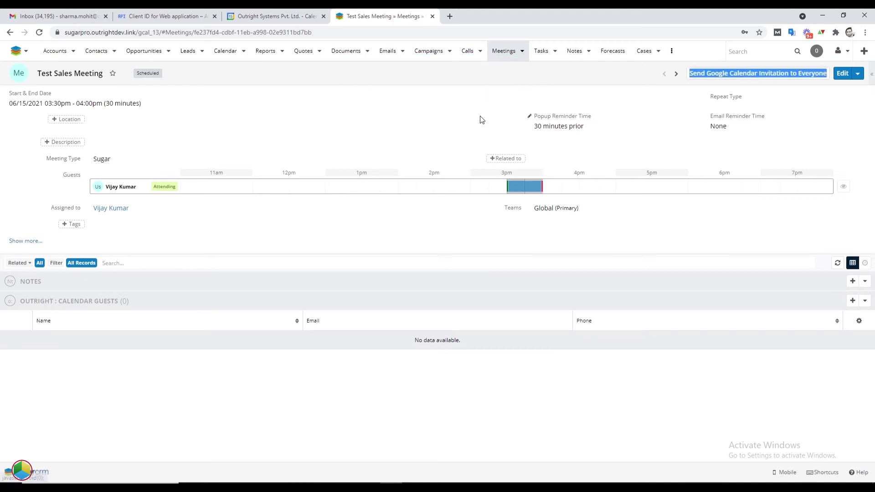
click(735, 75)
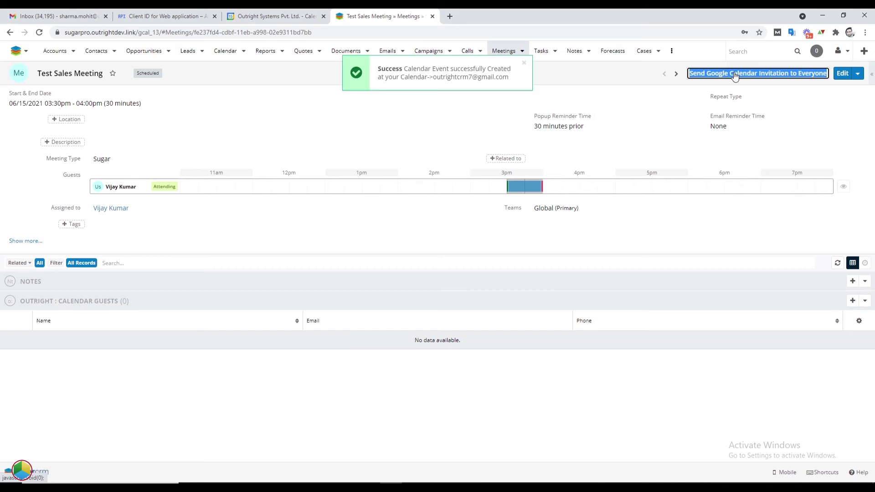
triple_click(506, 76)
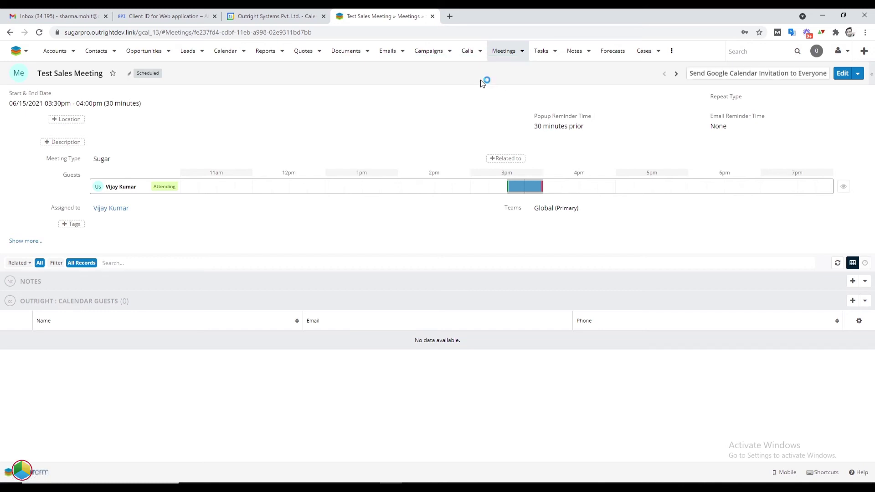
click(276, 14)
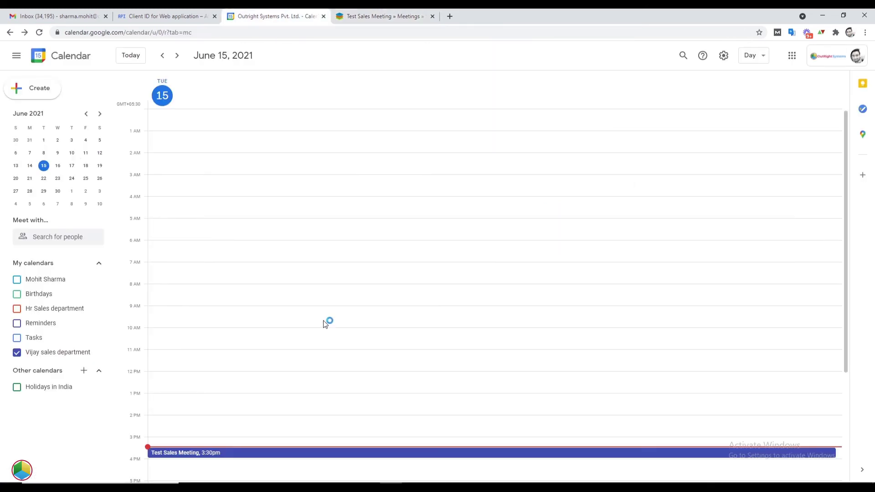
key(ctrl+Tab)
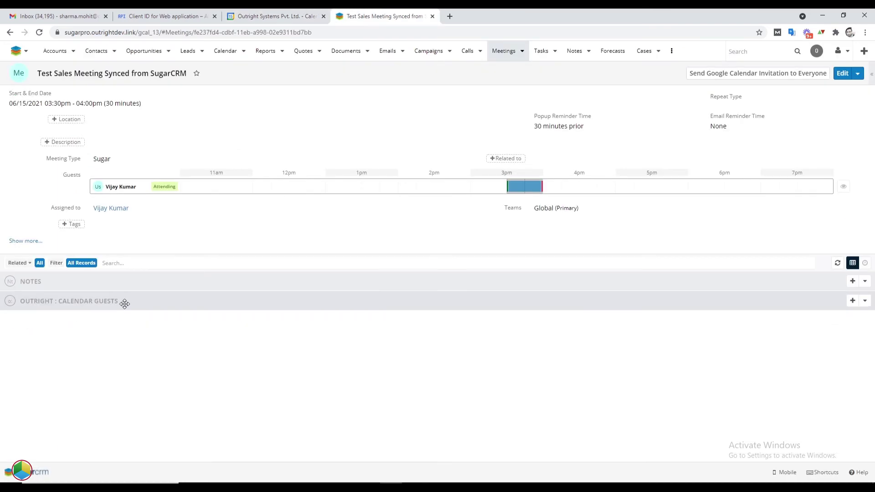
Add Contact 1 as a new calendar guest of the sales meeting
click(852, 302)
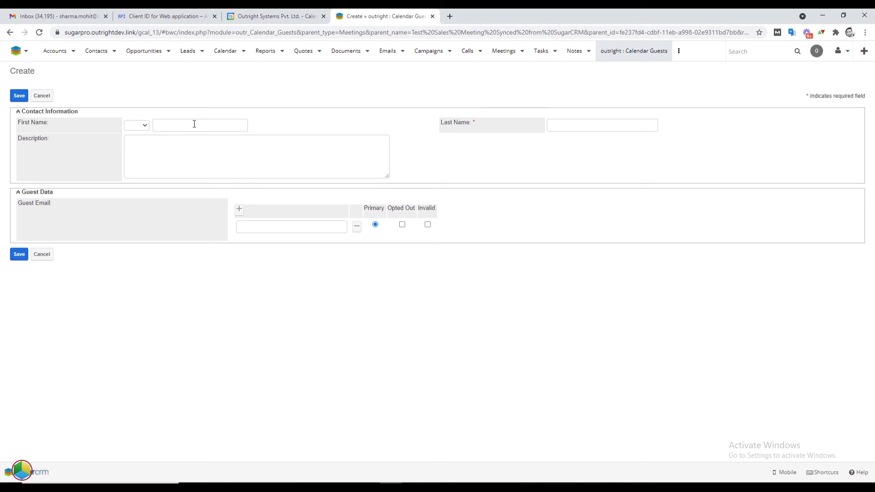
click(194, 124)
text(Cont)
key(Tab)
key(Tab)
key(Tab)
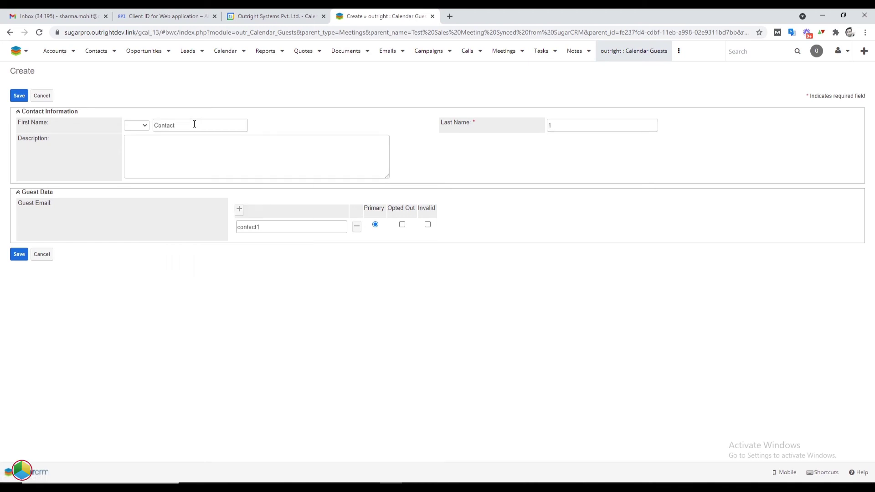
click(17, 254)
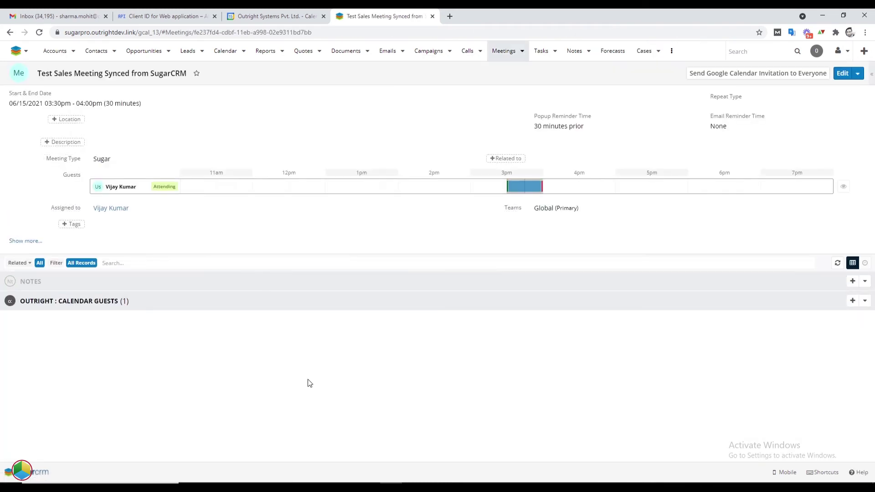
Resend the Google Calendar invitation to everyone so the event includes Contact 1
click(239, 301)
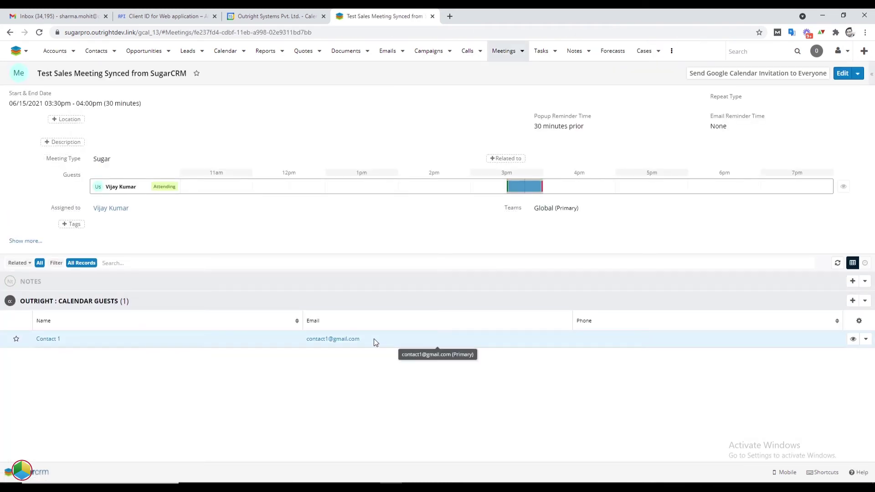
drag(71, 343, 35, 339)
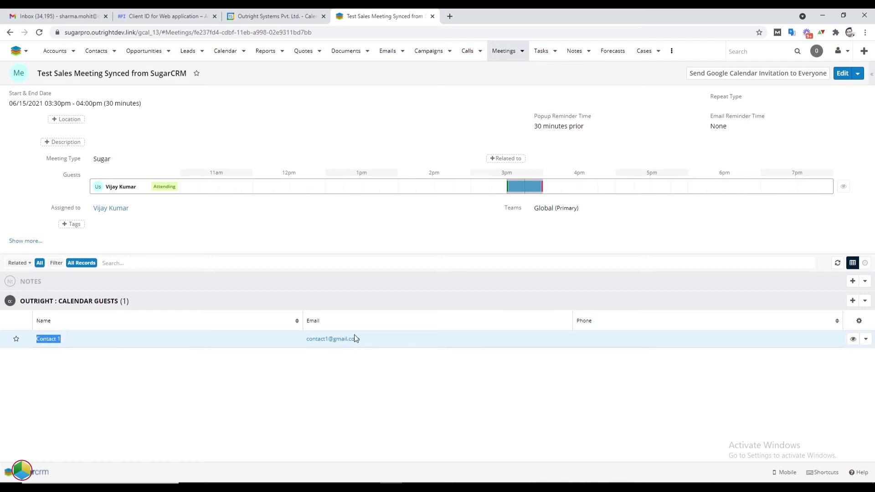
click(767, 78)
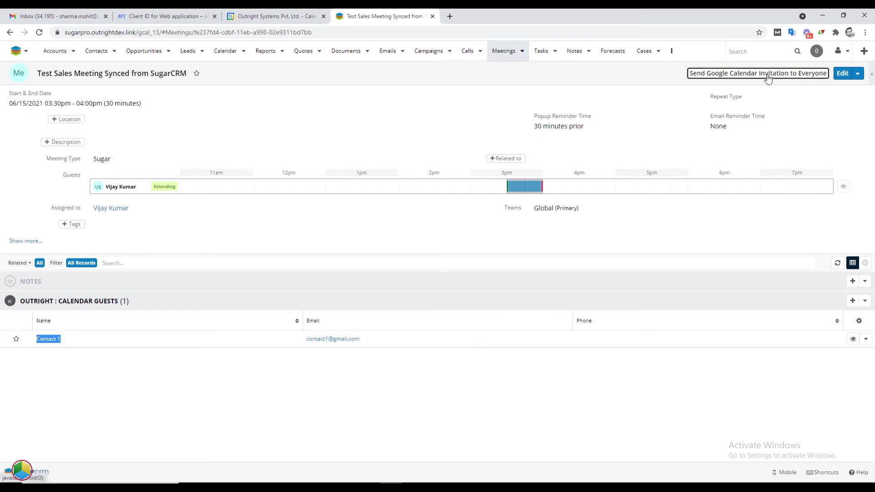
triple_click(449, 83)
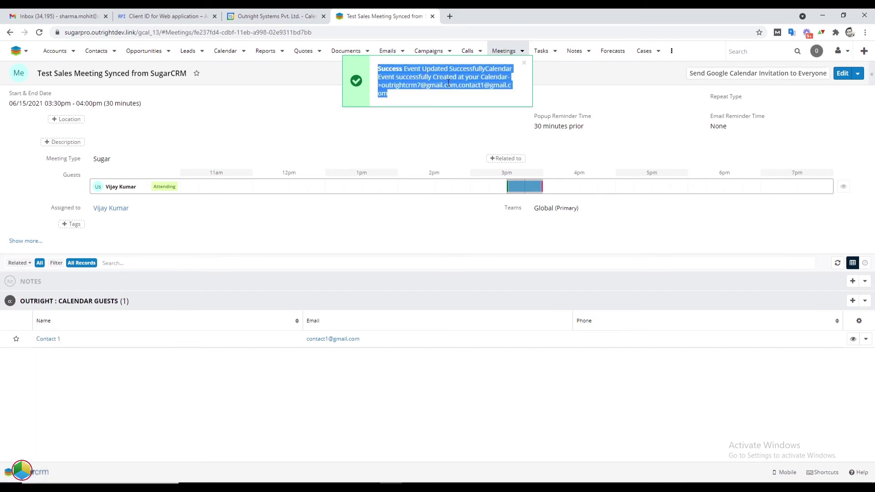
Open the synced sales meeting in Google Calendar and review its guest e-mails
click(268, 16)
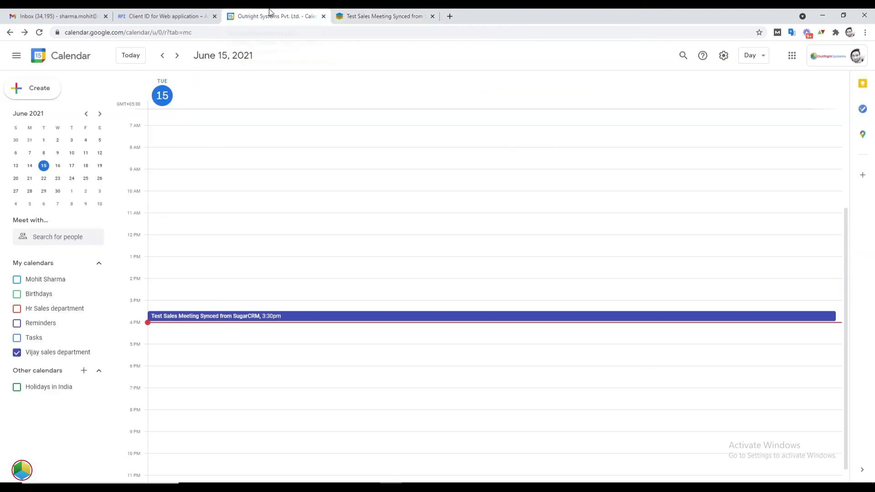
click(250, 315)
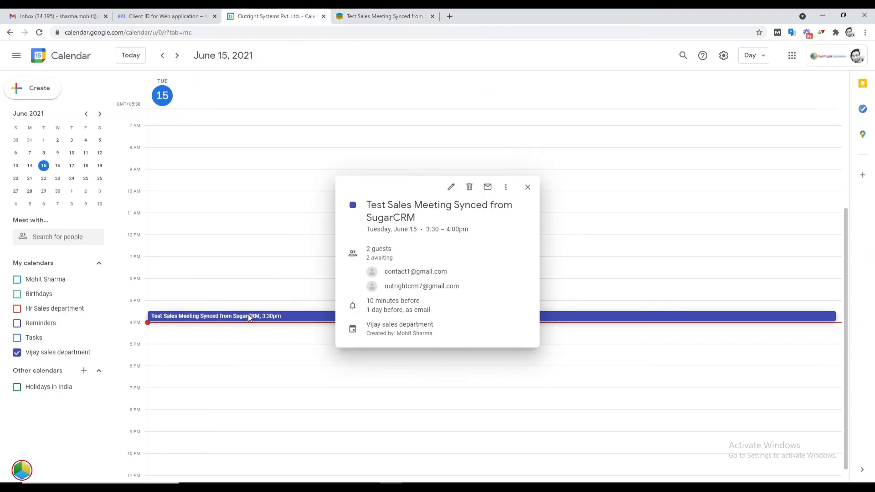
triple_click(447, 271)
triple_click(455, 286)
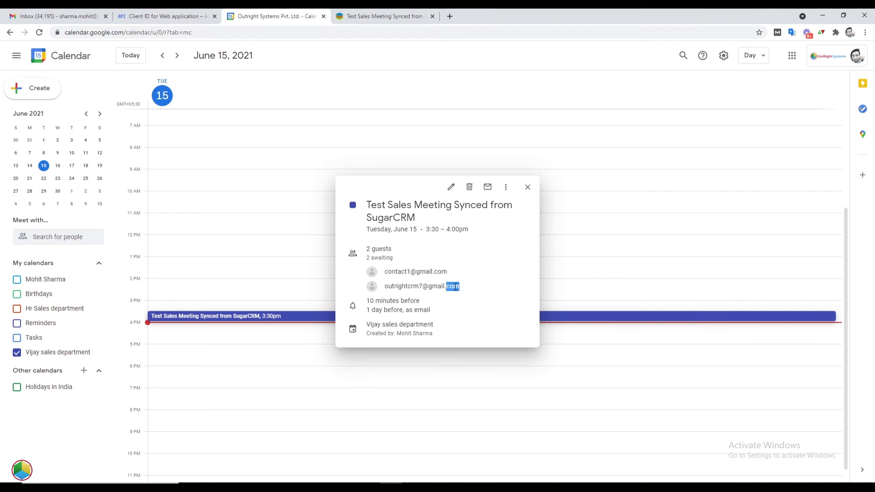
Add the second contact's e-mail as a guest, save, and send the invitation
click(451, 187)
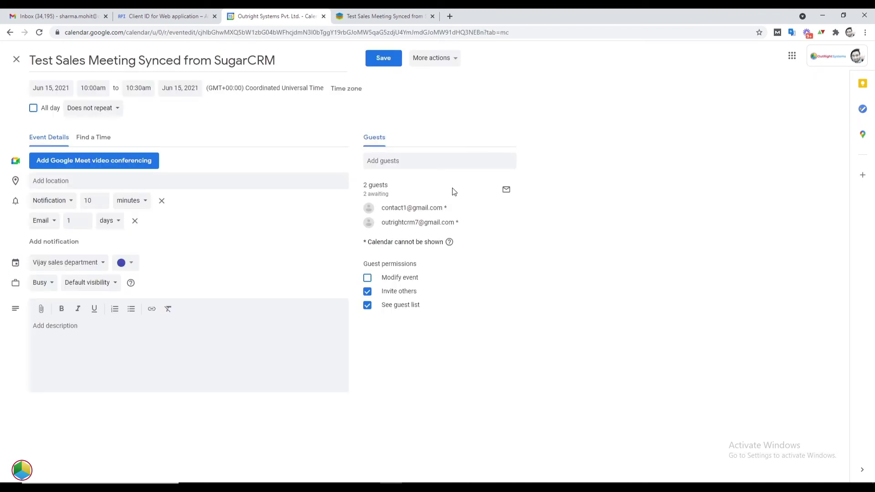
click(421, 163)
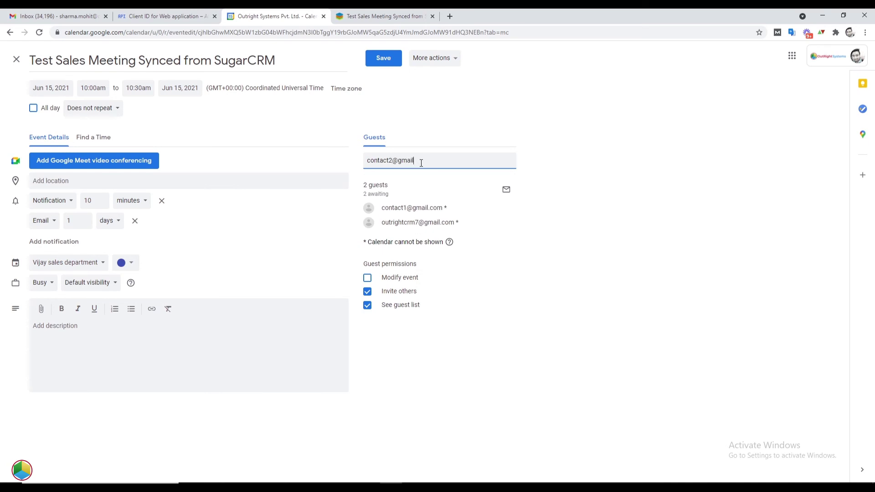
click(381, 58)
click(523, 277)
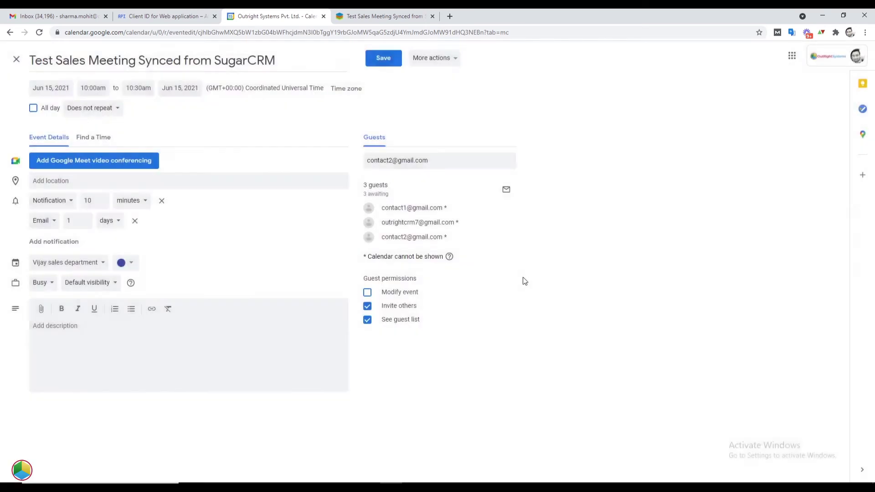
click(471, 315)
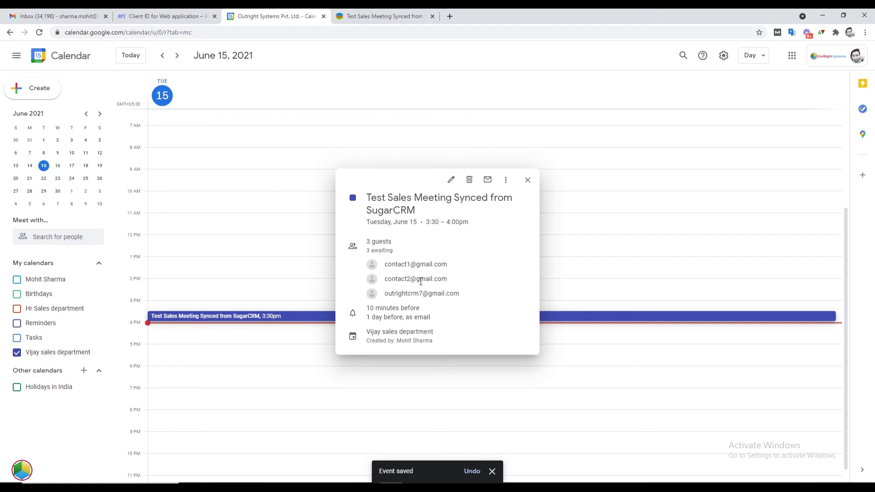
double_click(422, 279)
key(ctrl+Tab)
Reload the SugarCRM meeting to see the guest synced from Google Calendar
right_click(453, 372)
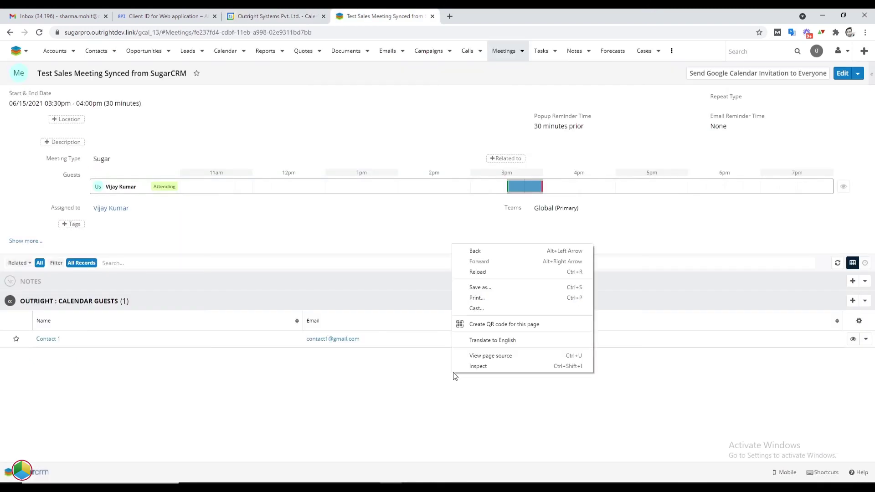
click(479, 276)
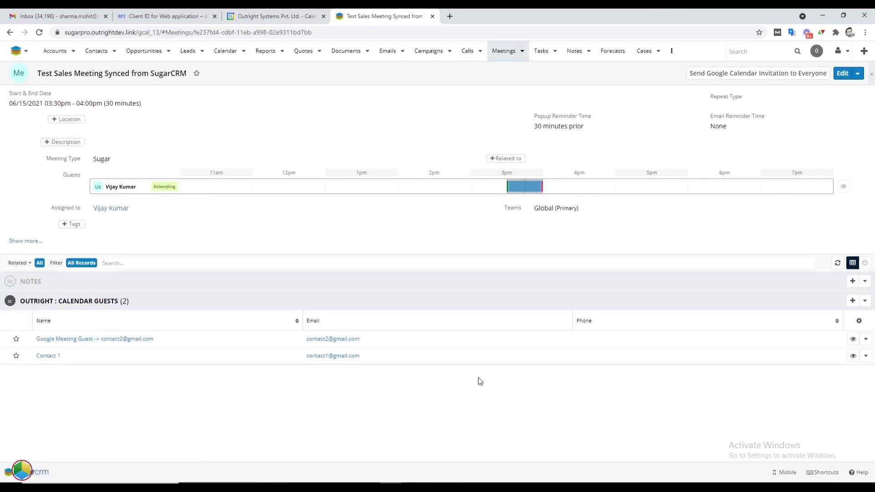
triple_click(310, 338)
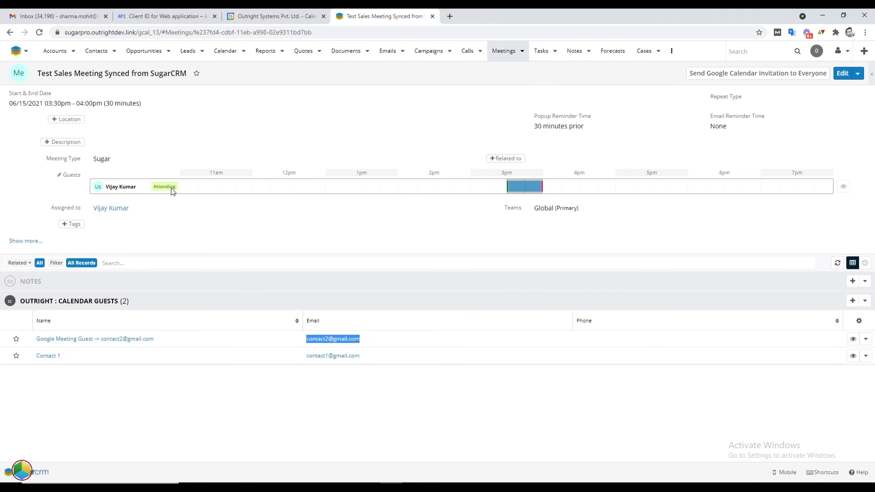
Add a CRM user as a meeting guest, save, and send the Google Calendar invitation to everyone
click(128, 185)
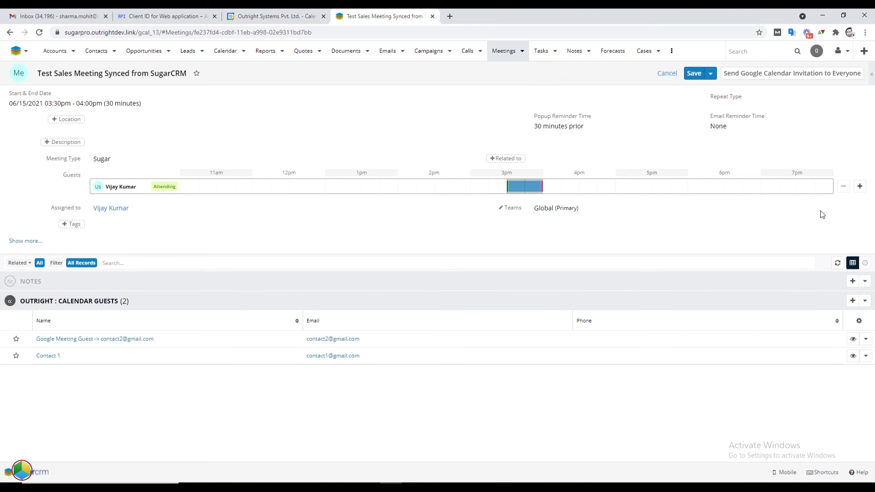
click(859, 187)
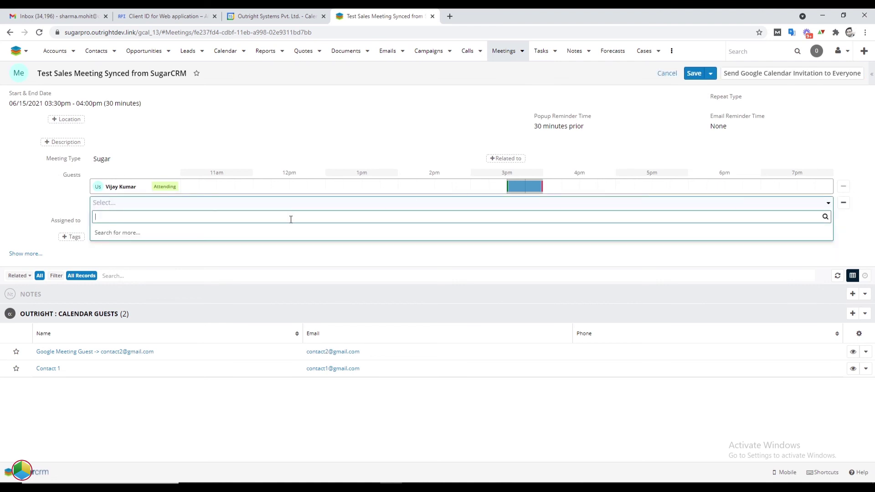
text(mohit)
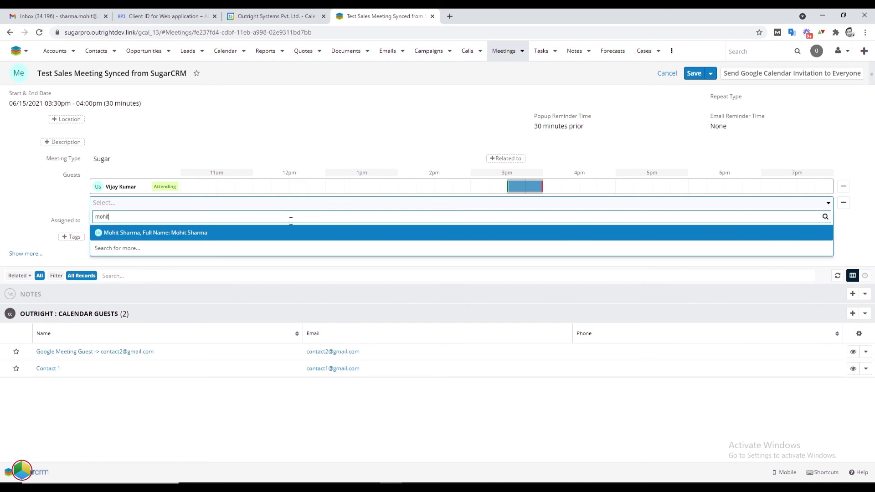
click(263, 233)
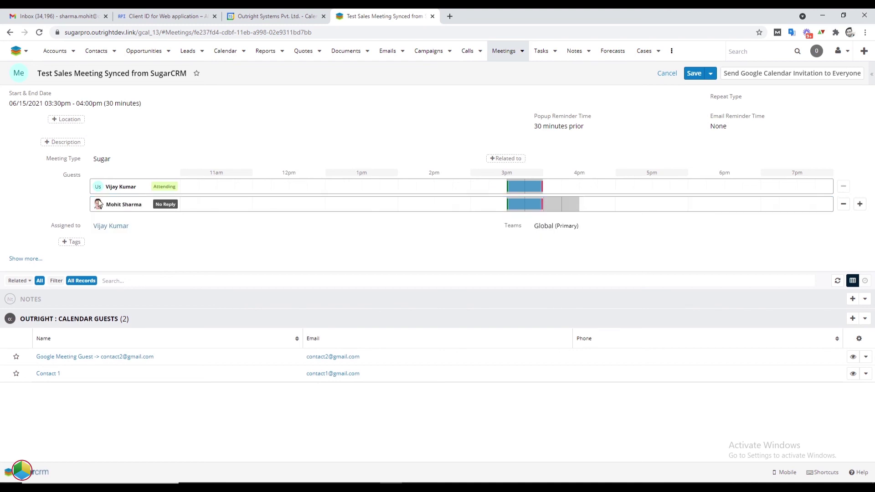
click(693, 74)
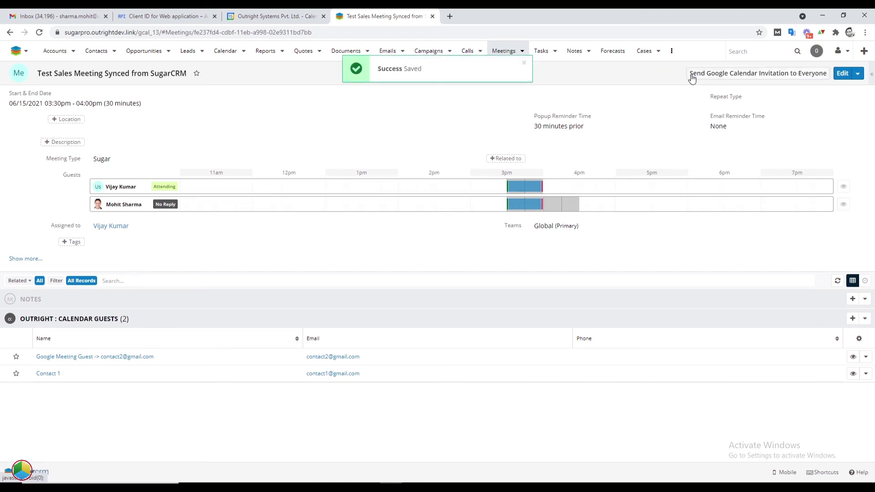
click(692, 78)
triple_click(495, 77)
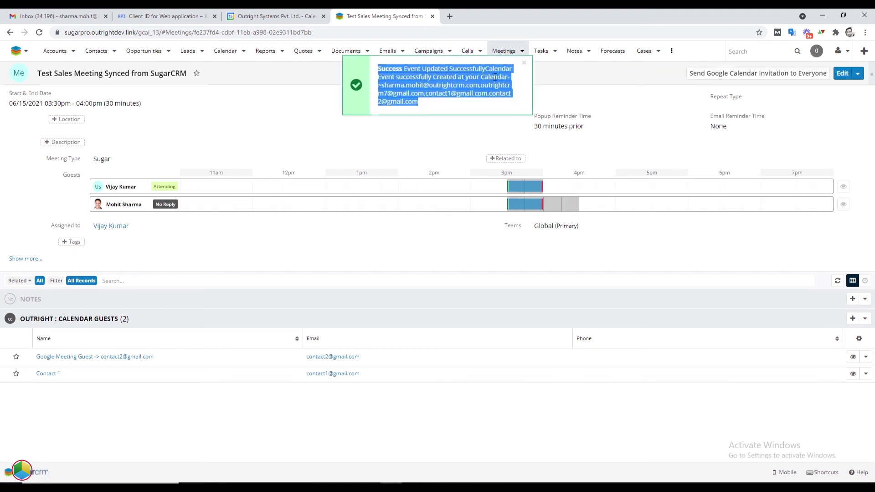
click(274, 16)
Remove the first contact from the Google event's guests, save, and send the cancellation
click(526, 183)
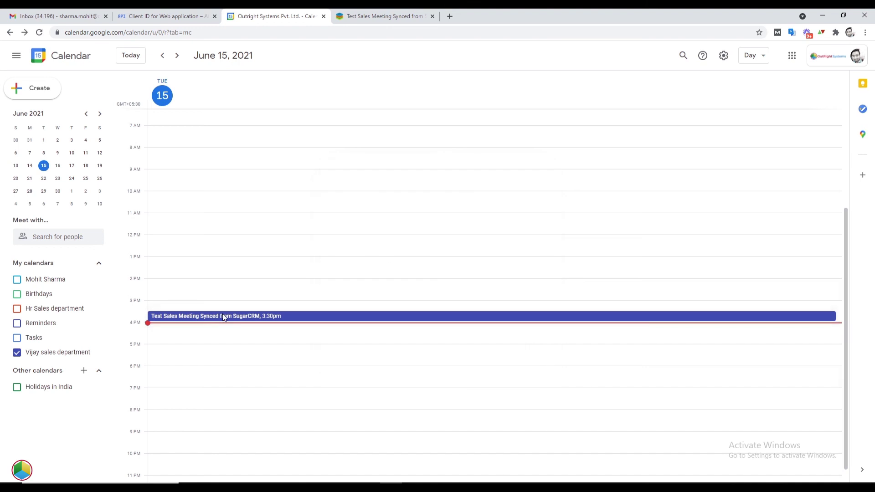
click(223, 317)
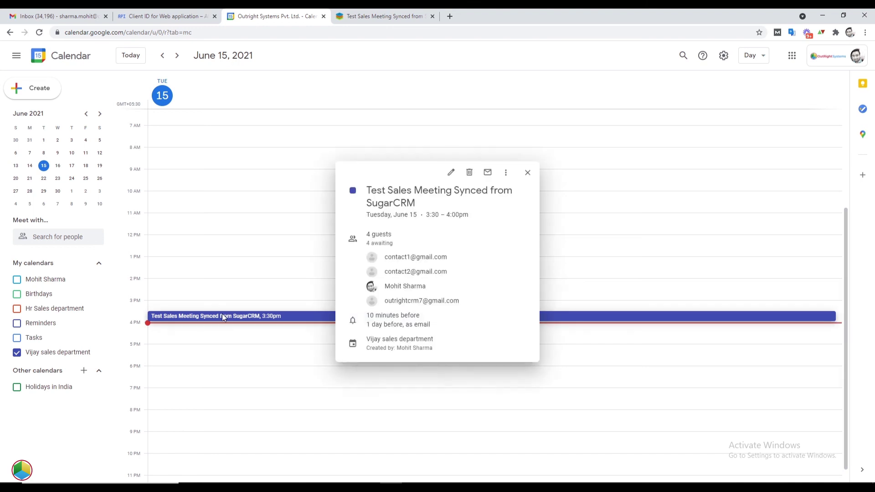
triple_click(424, 286)
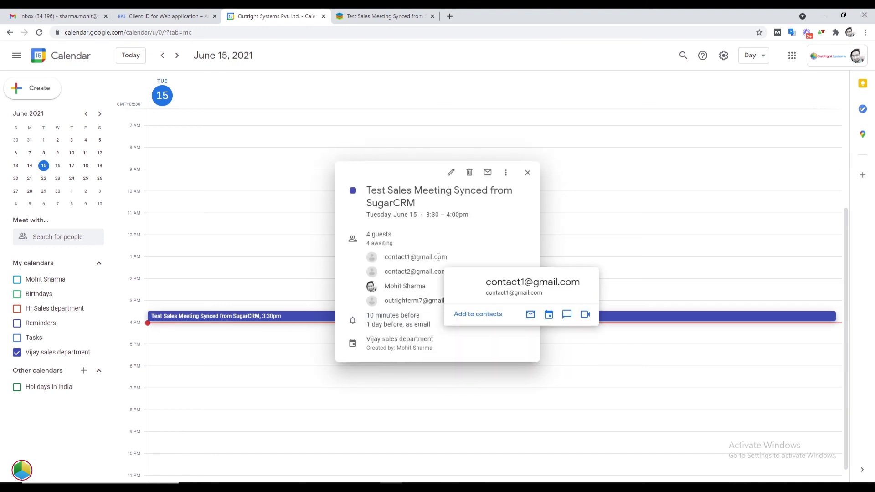
click(449, 173)
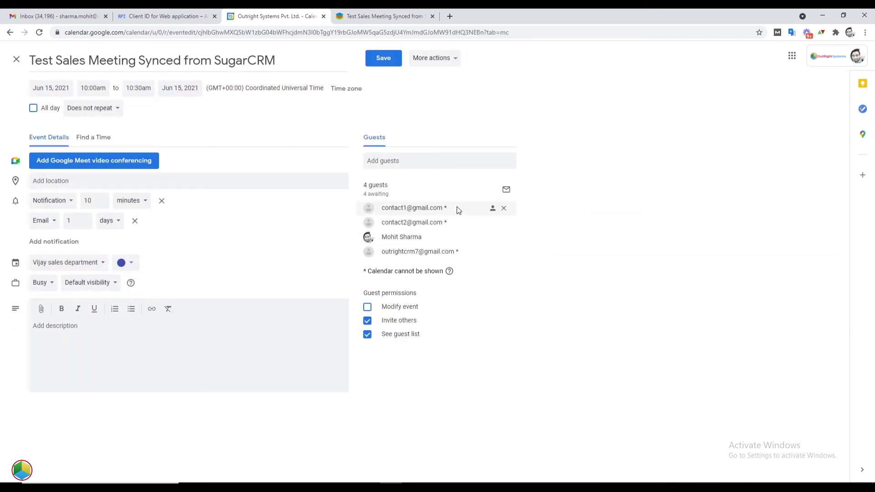
click(503, 209)
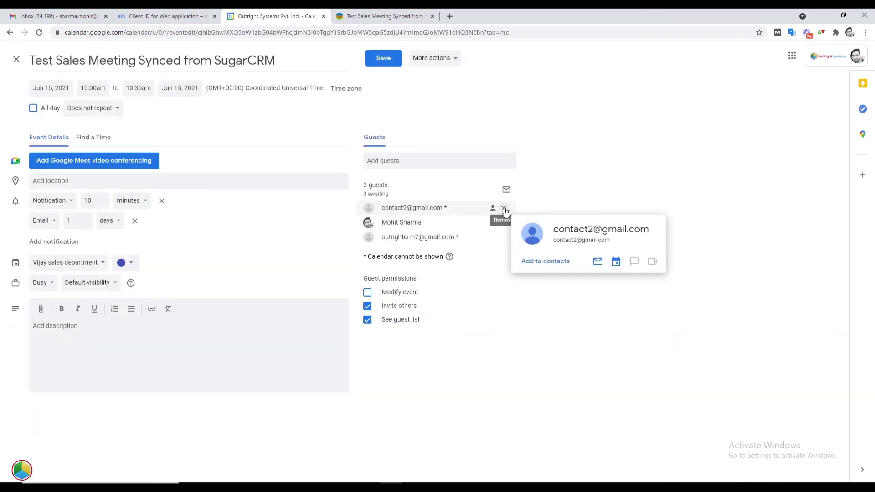
click(385, 60)
click(524, 303)
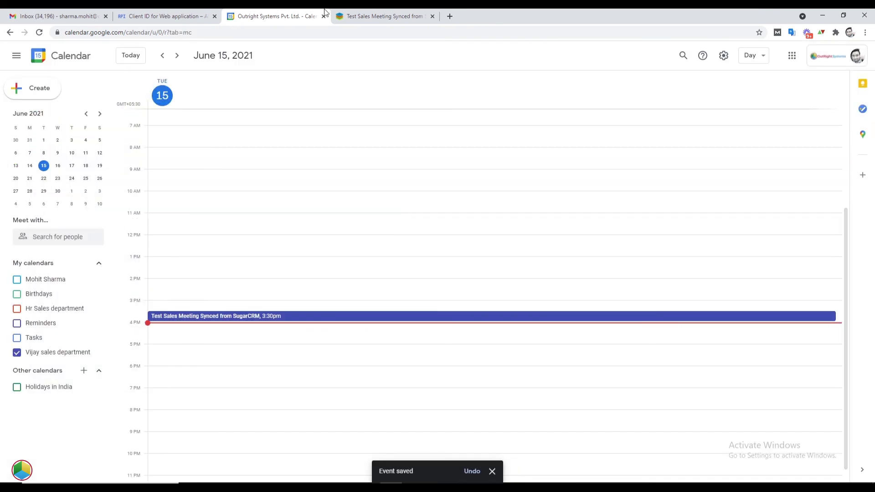
key(ctrl+Tab)
Reload the meeting record to see the synced guest list
drag(364, 373, 312, 373)
right_click(477, 415)
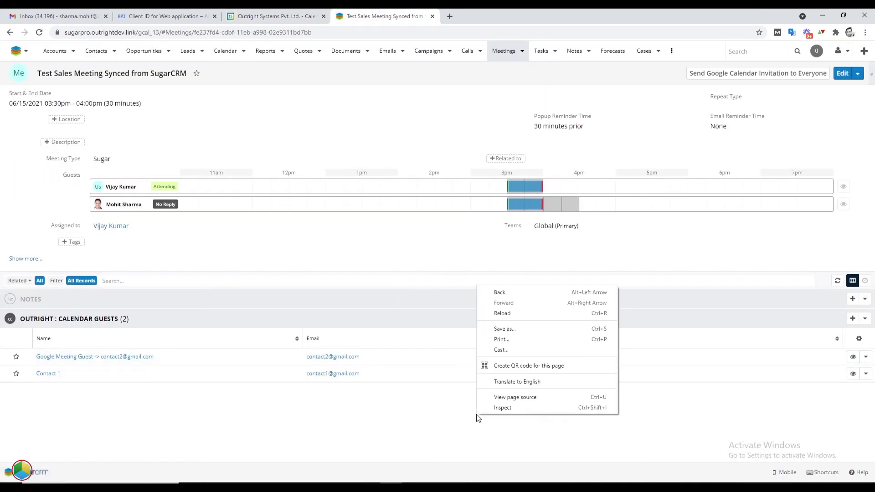
click(492, 315)
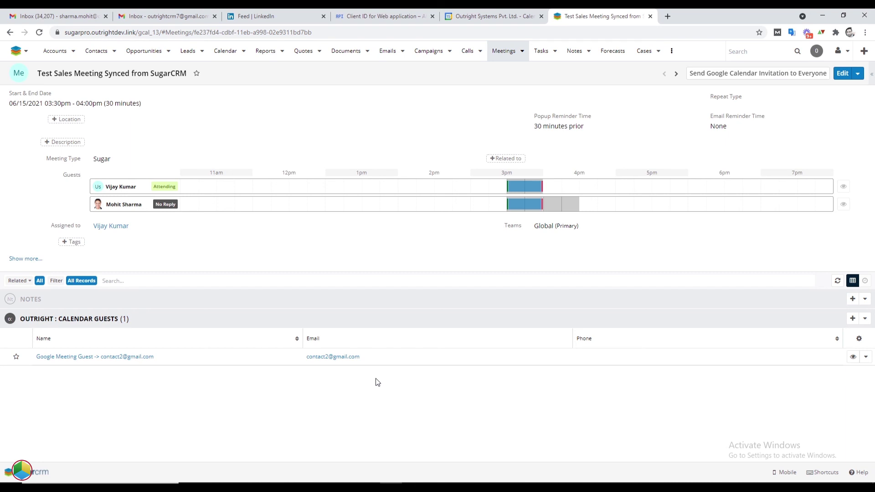
Delete 'Test Sales Meeting Synced from SugarCRM' from the Meetings list via mass Delete
click(521, 51)
click(518, 83)
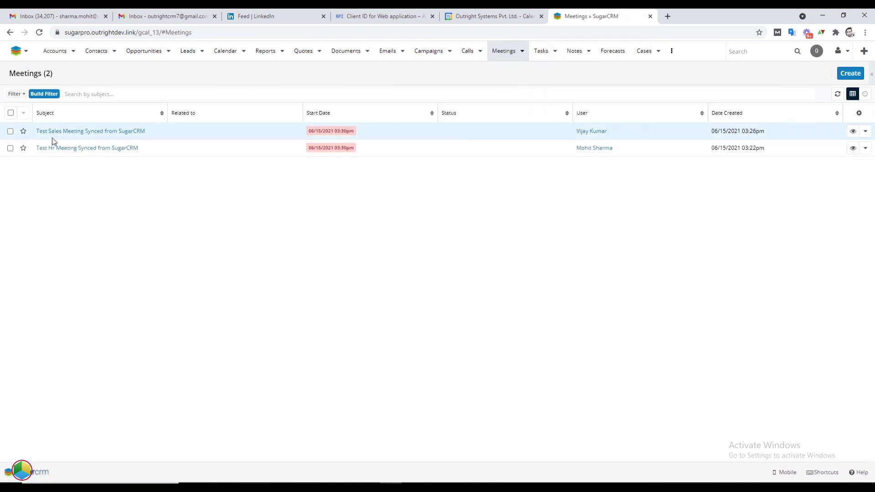
click(10, 132)
drag(146, 132, 36, 132)
click(23, 113)
click(17, 145)
click(476, 111)
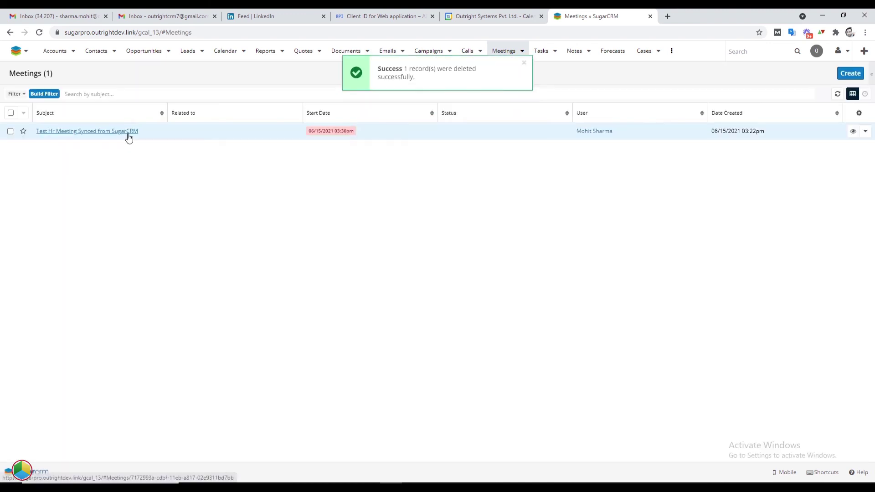
triple_click(444, 68)
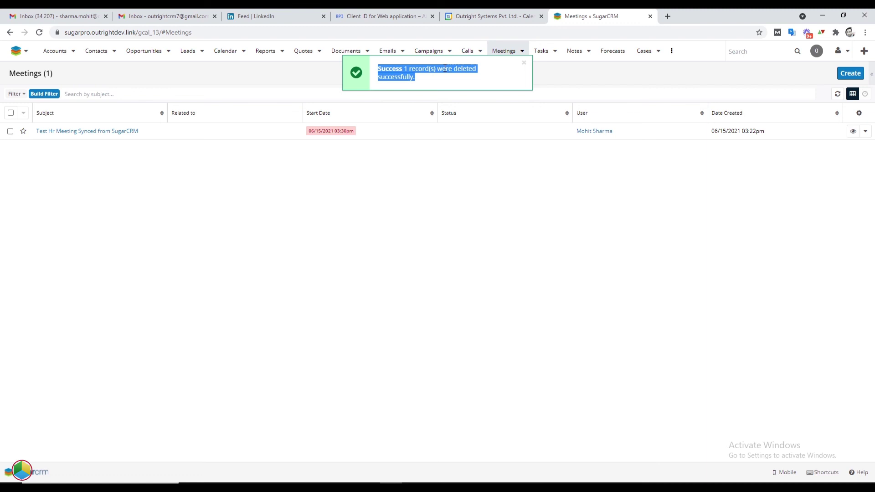
click(492, 16)
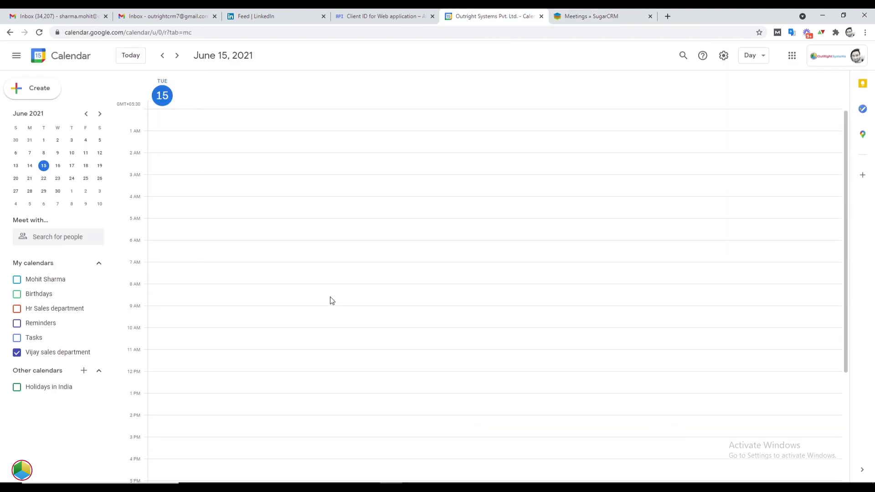